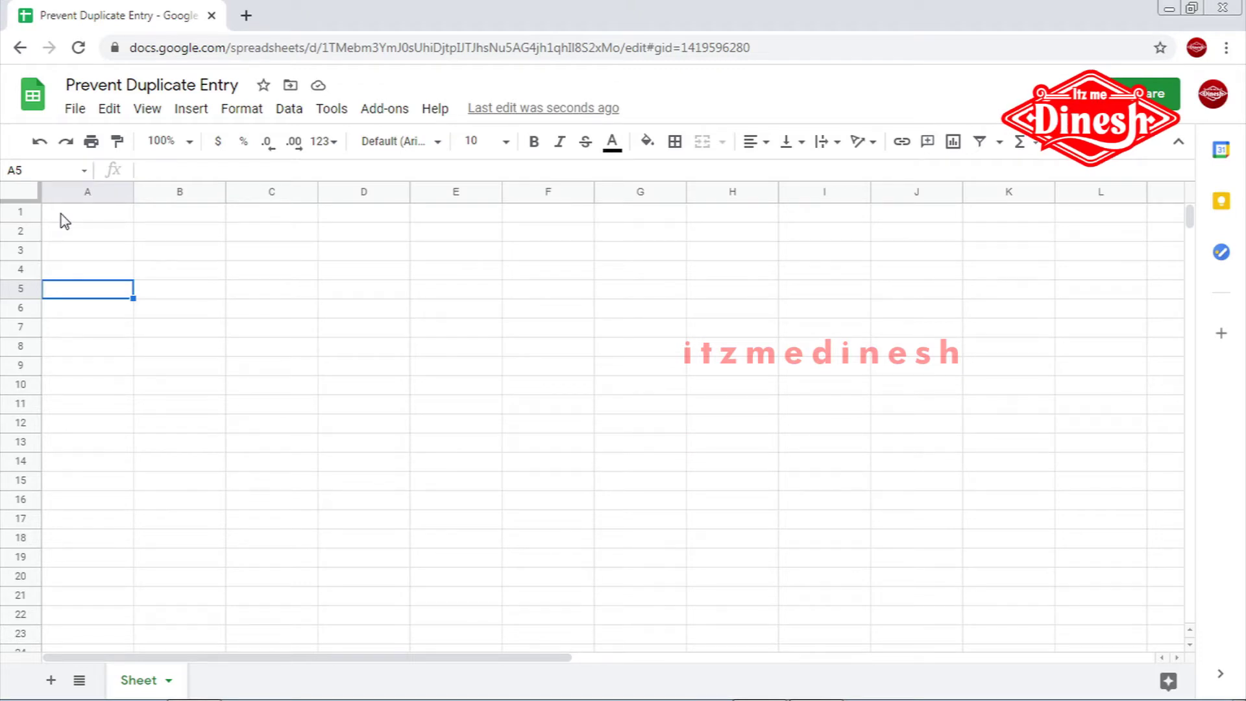
Step: Enter the header 'Names' in cell A1
click(61, 214)
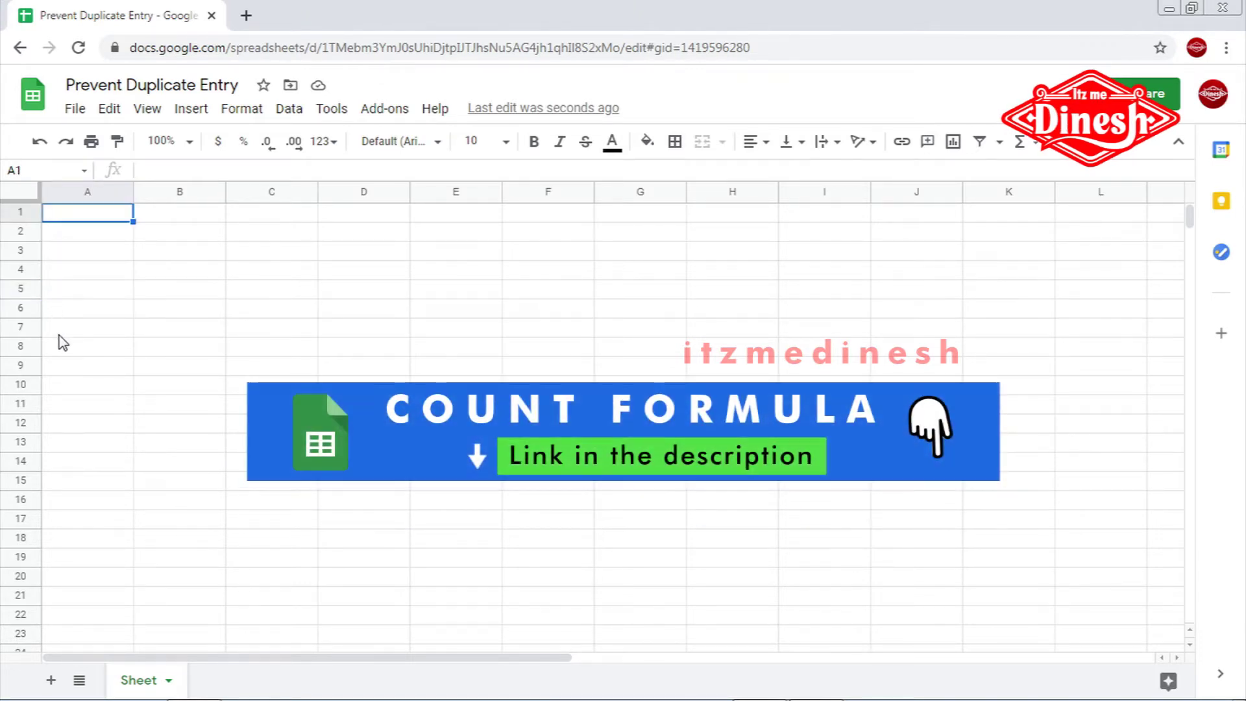
click(59, 335)
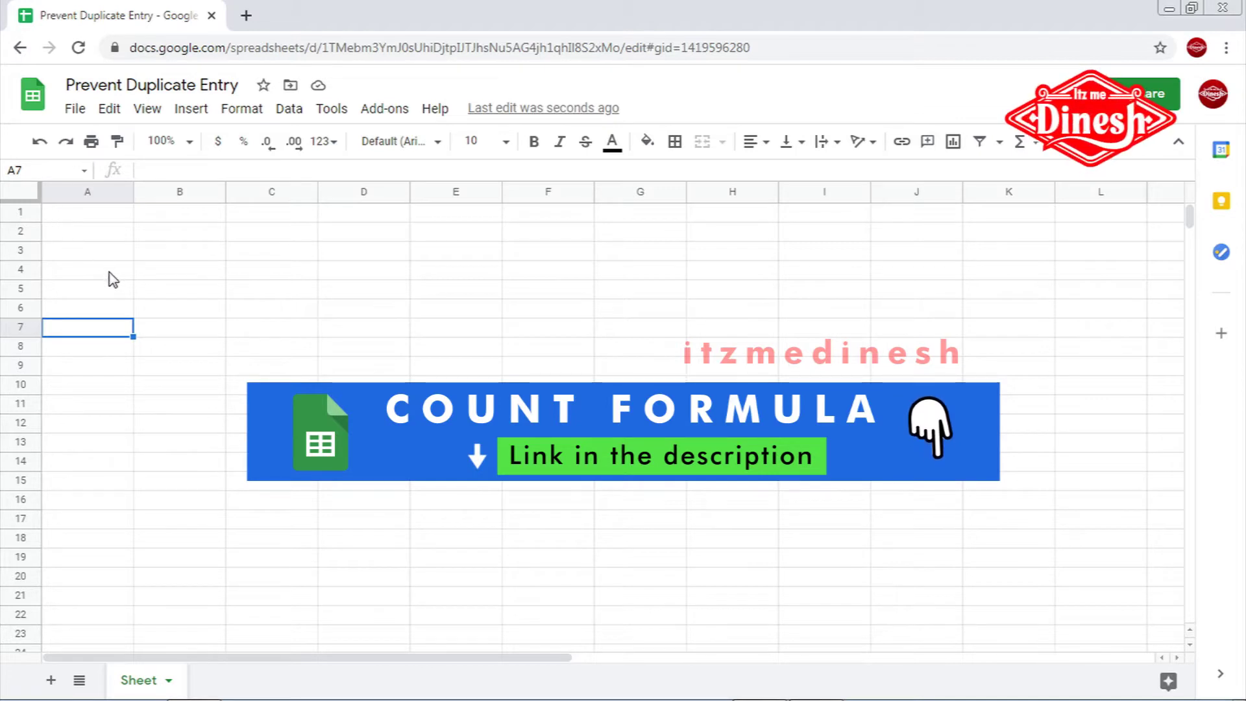
key(ctrl+Home)
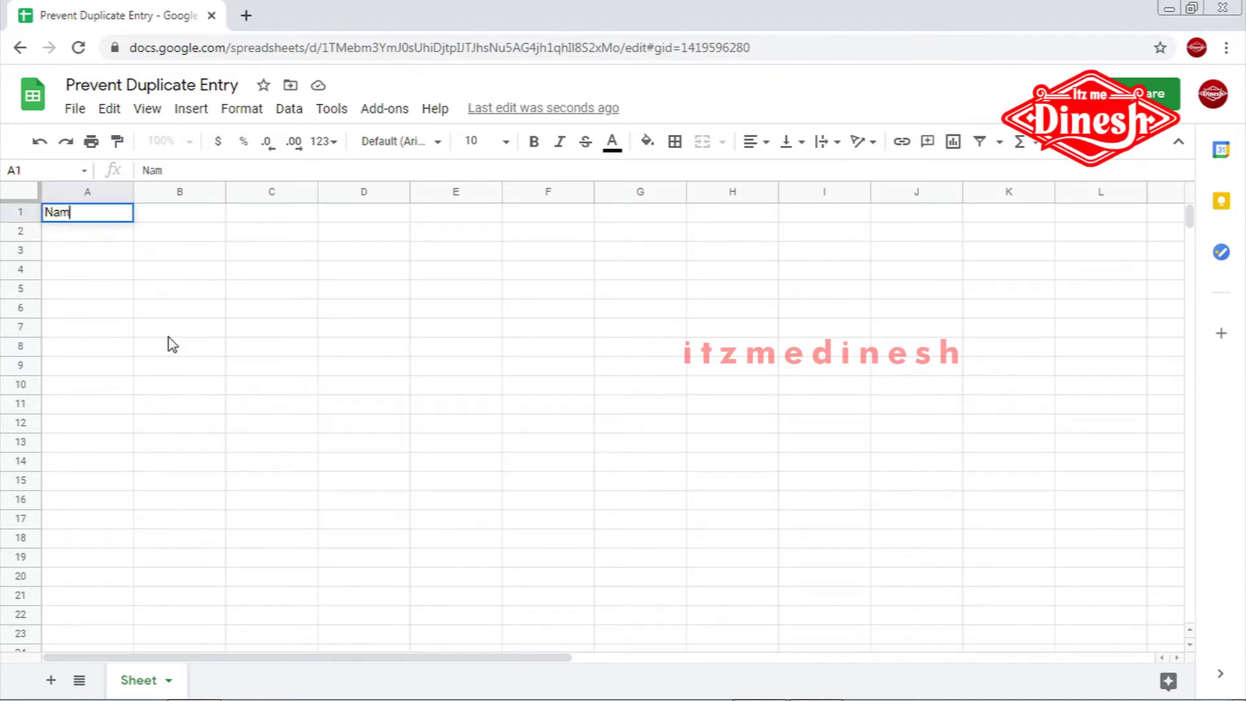
key(Return)
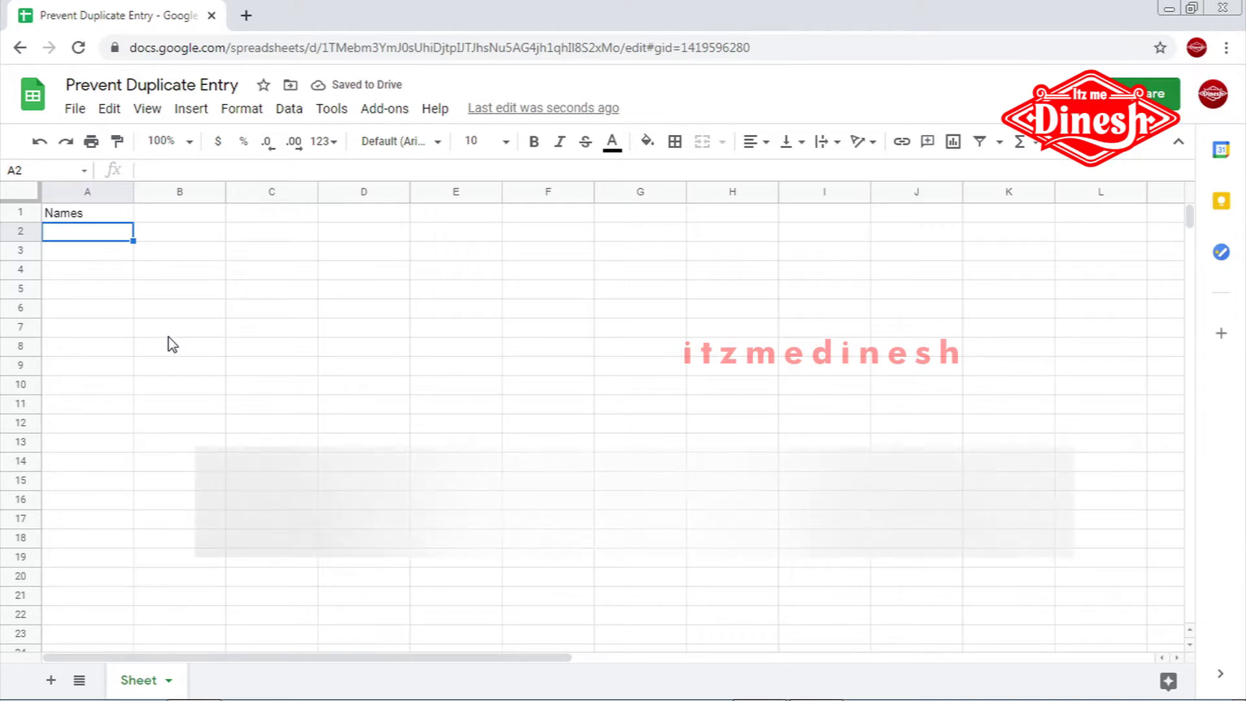
Step: Enter the names Dinesh, Ram, Mani and Suresh in A2:A5
text(Dinesh)
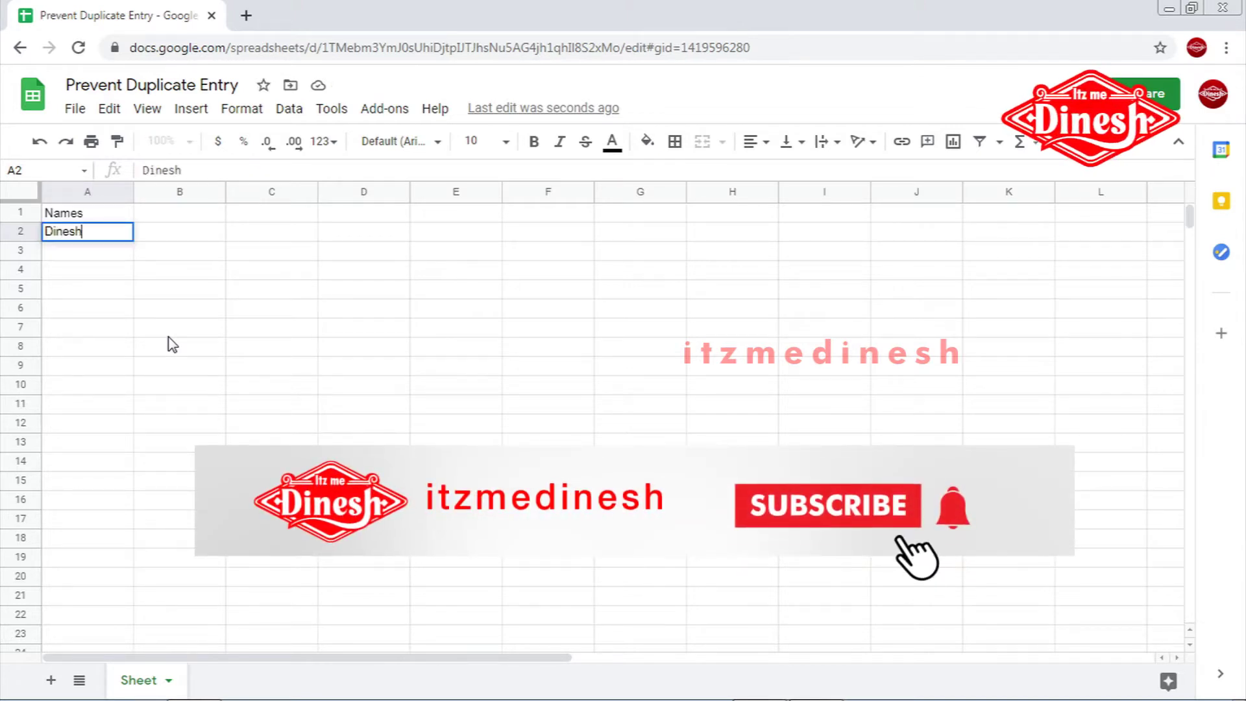
key(Return)
text(Ram)
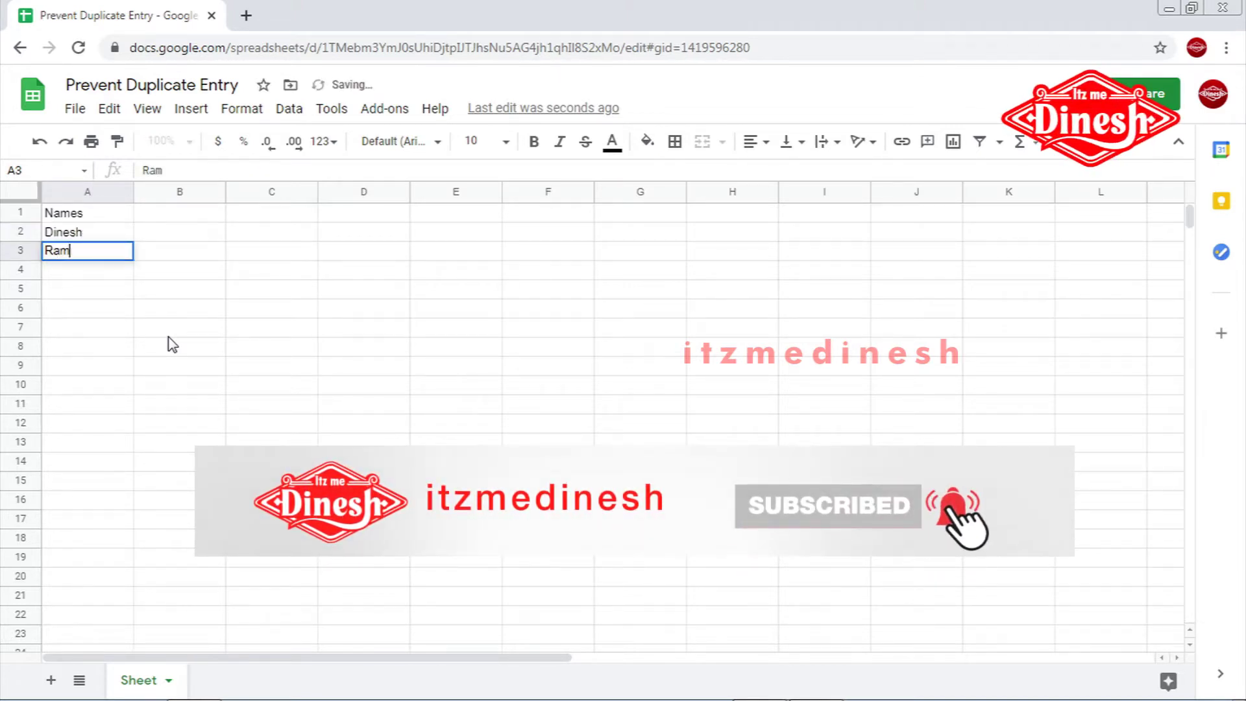
key(Return)
text(Mani)
key(Return)
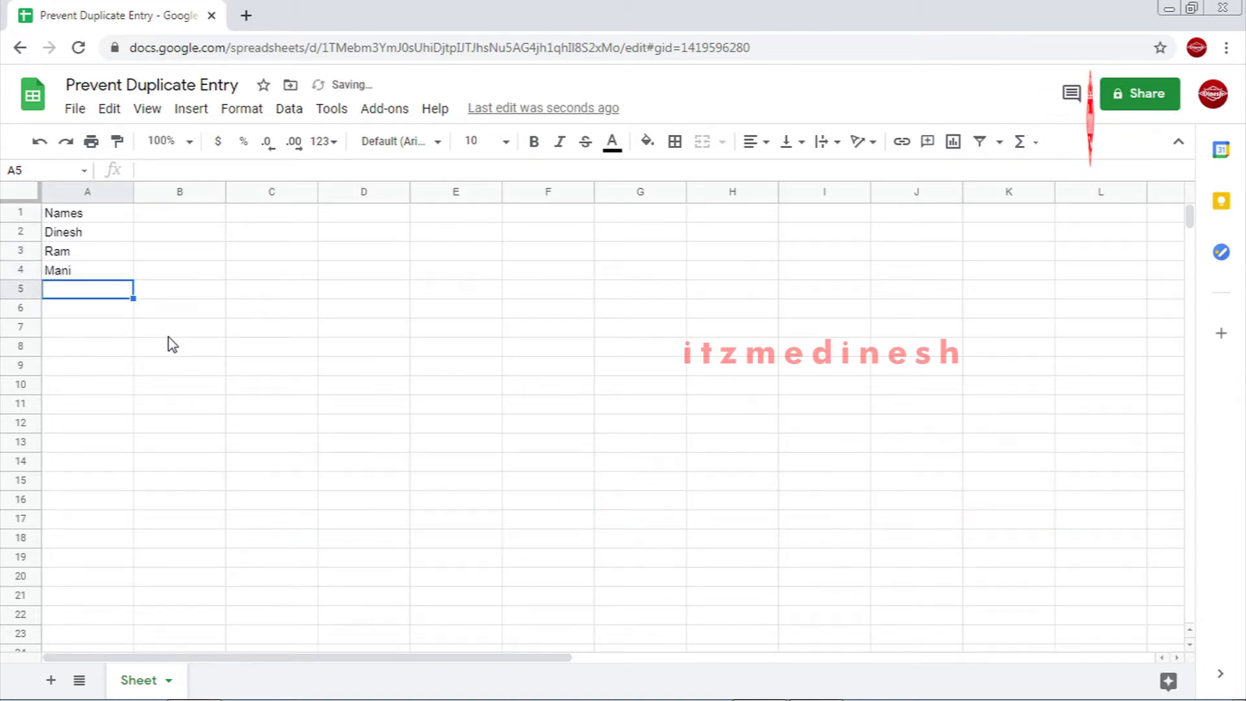
text(Suresh)
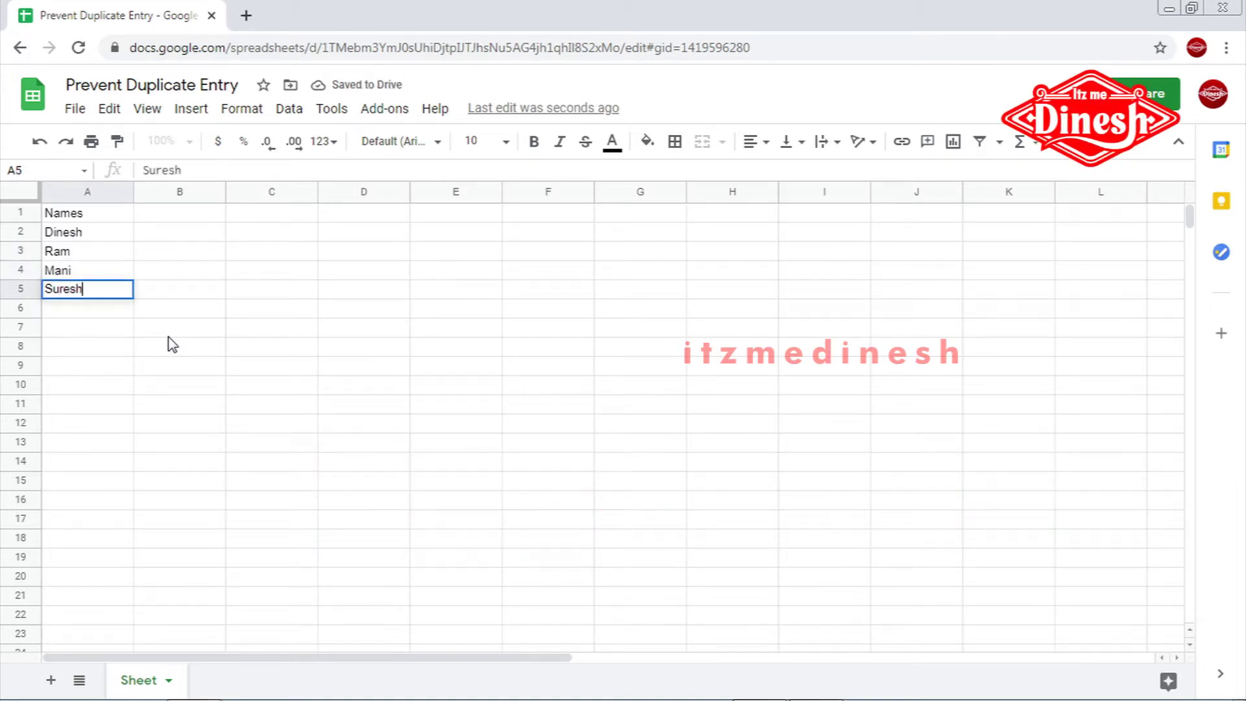
key(Return)
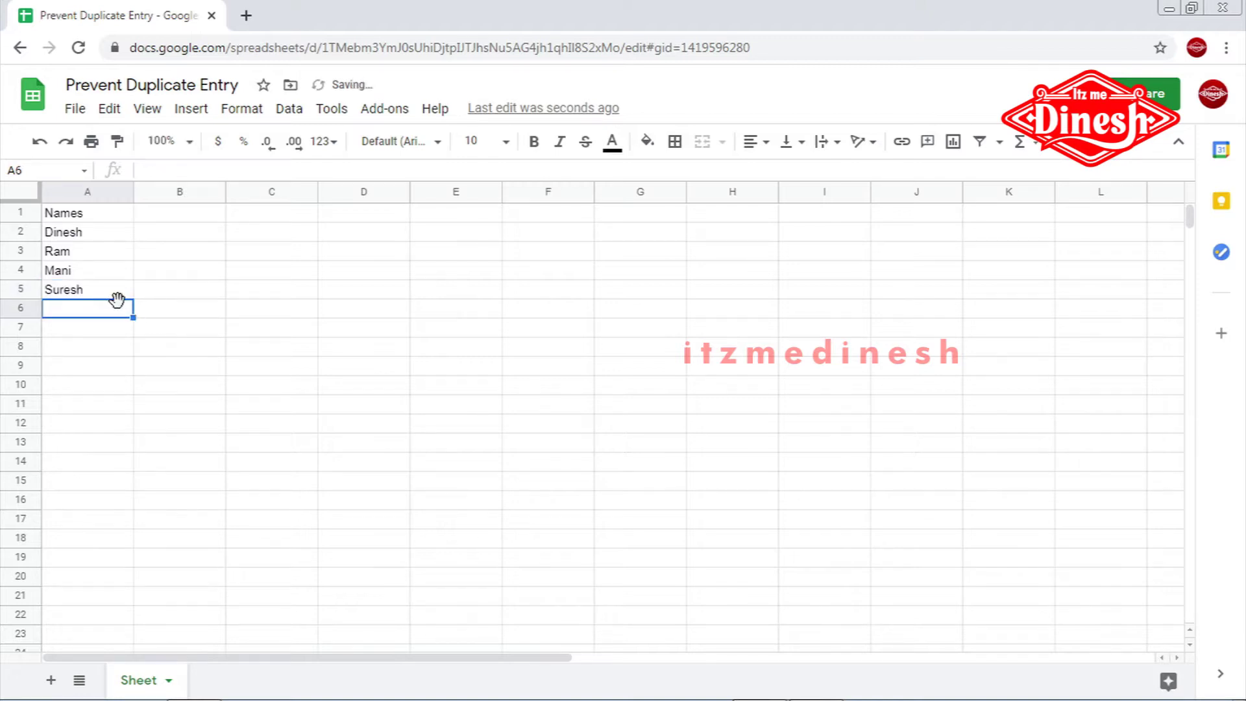
Step: Start a COUNTIFS formula in B2 with column A's names as the counted range
drag(93, 231, 92, 298)
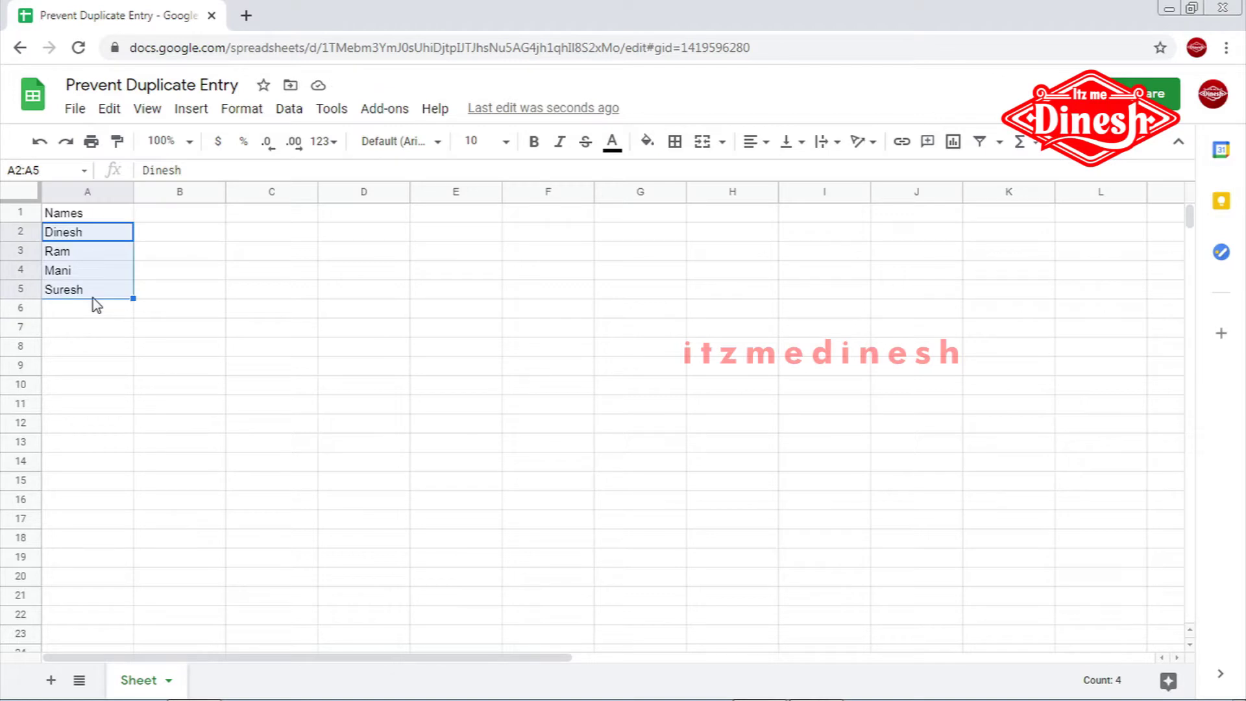
click(176, 268)
click(169, 237)
text(=count)
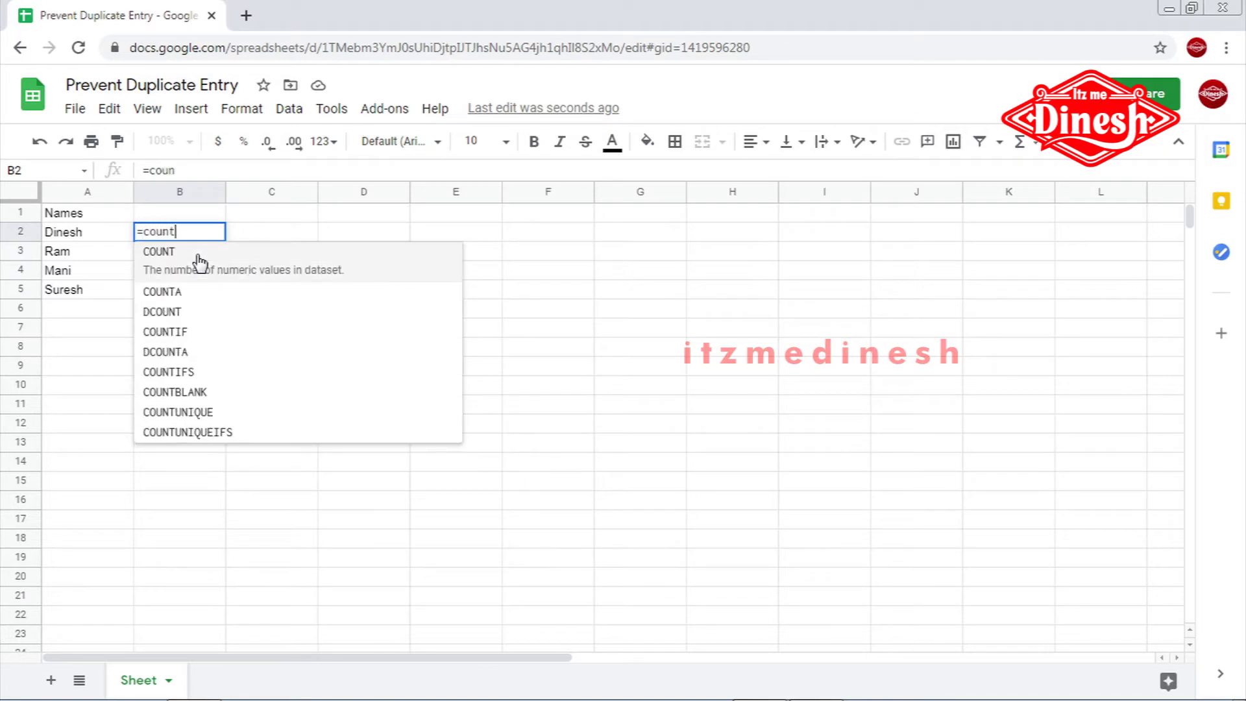
text(ifs)
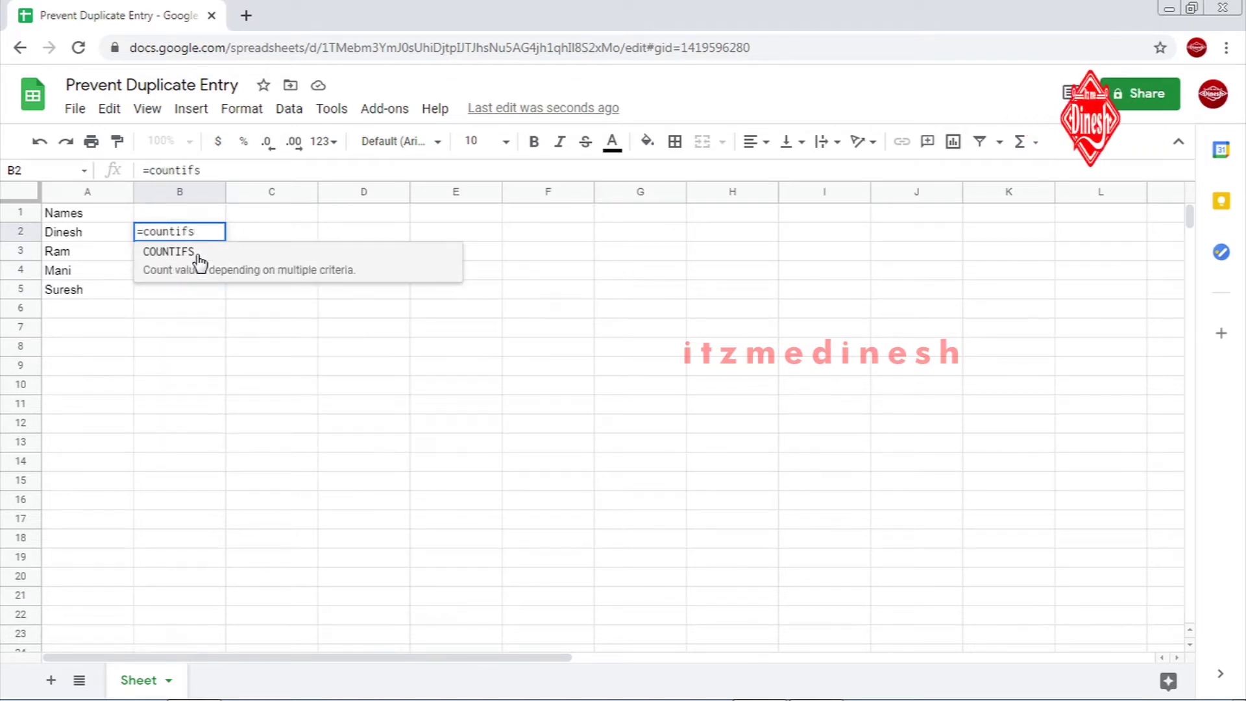
click(199, 259)
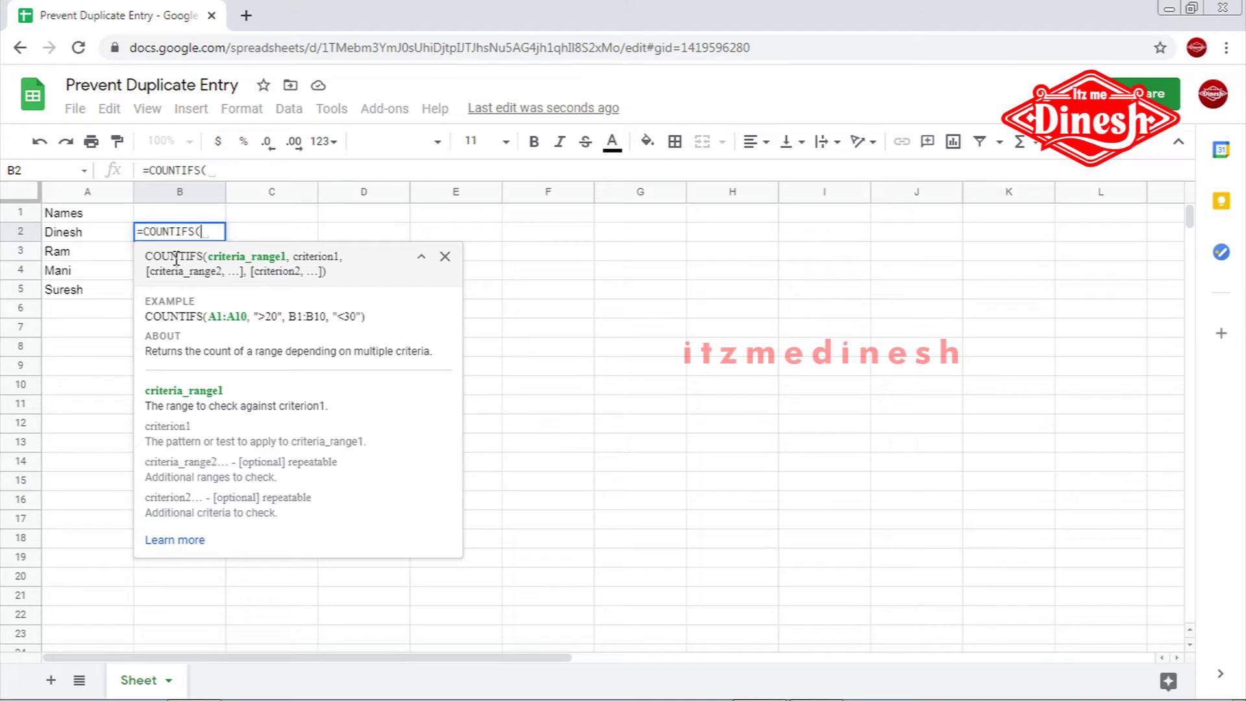
drag(84, 236, 83, 258)
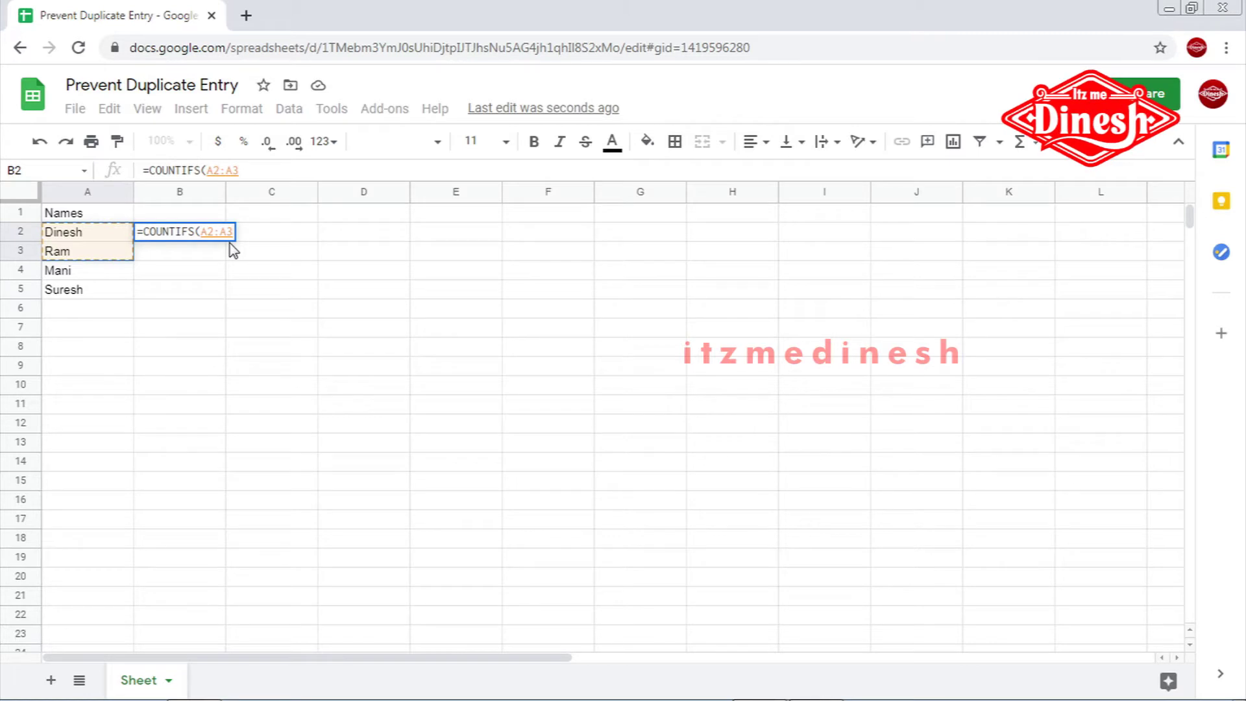
Step: Complete it as =COUNTIFS($A$2:$A2,$A2) and enter it, returning 1
key(BackSpace)
text(2)
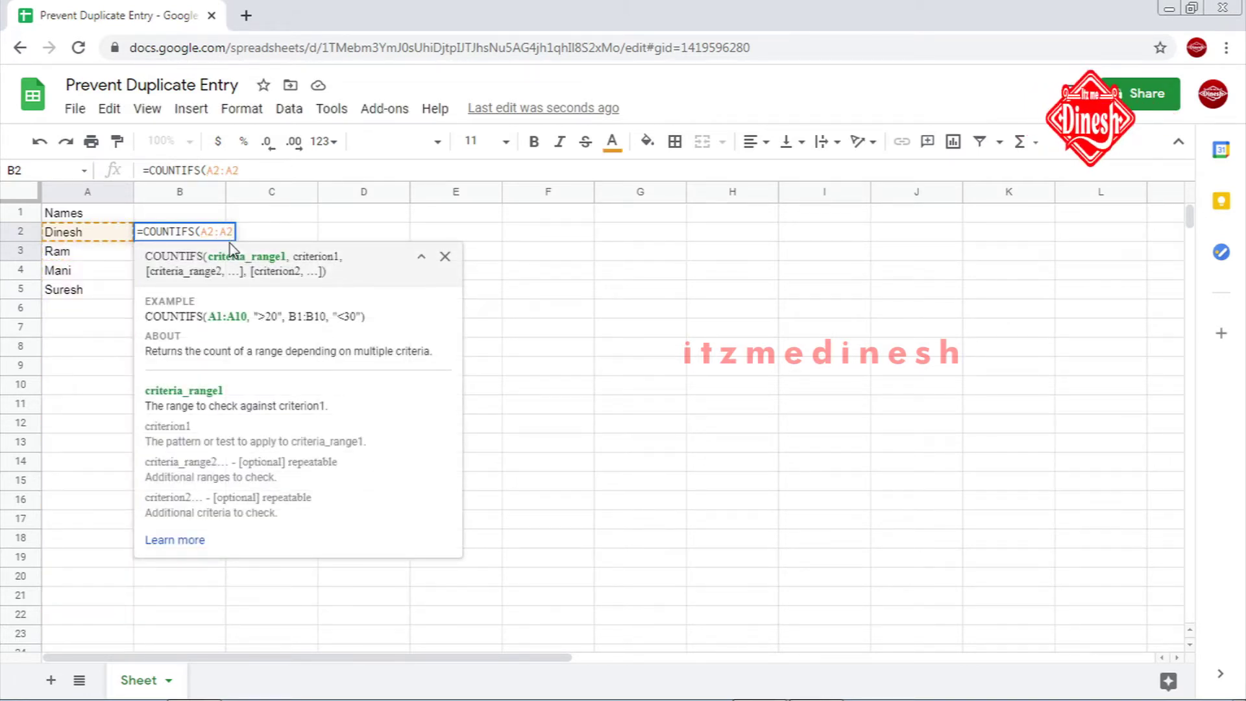
text(, )
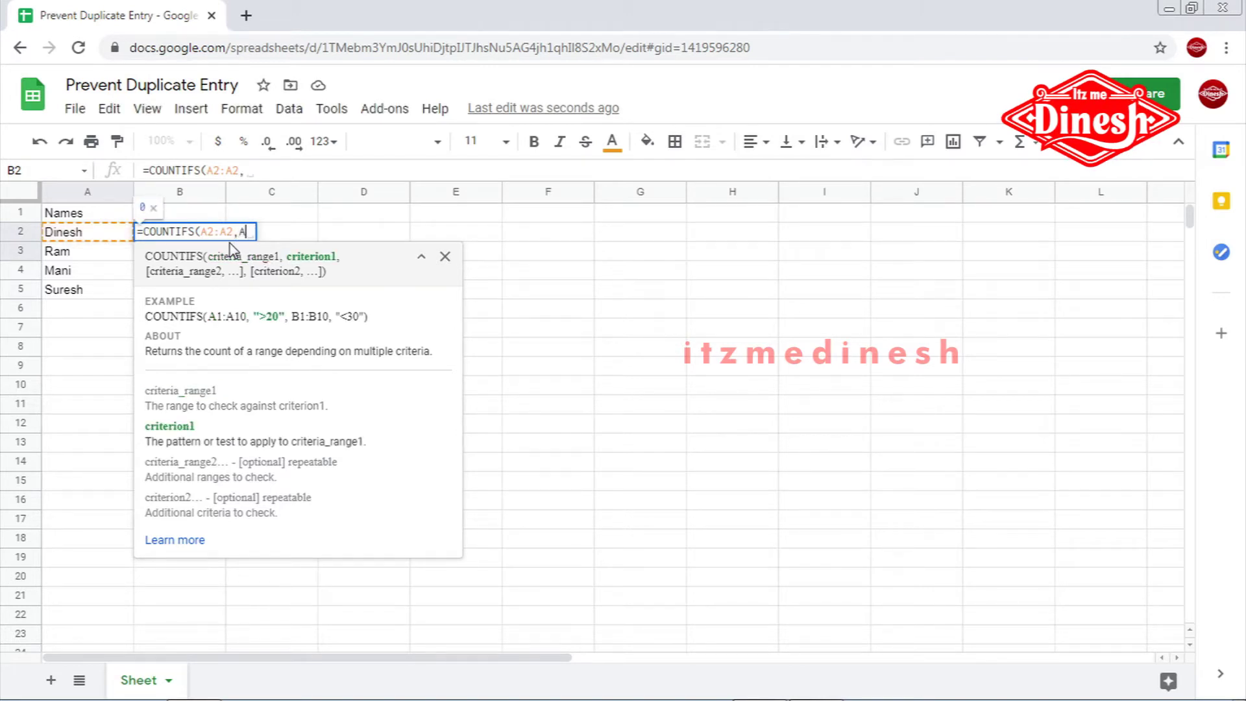
text(A2)
text())
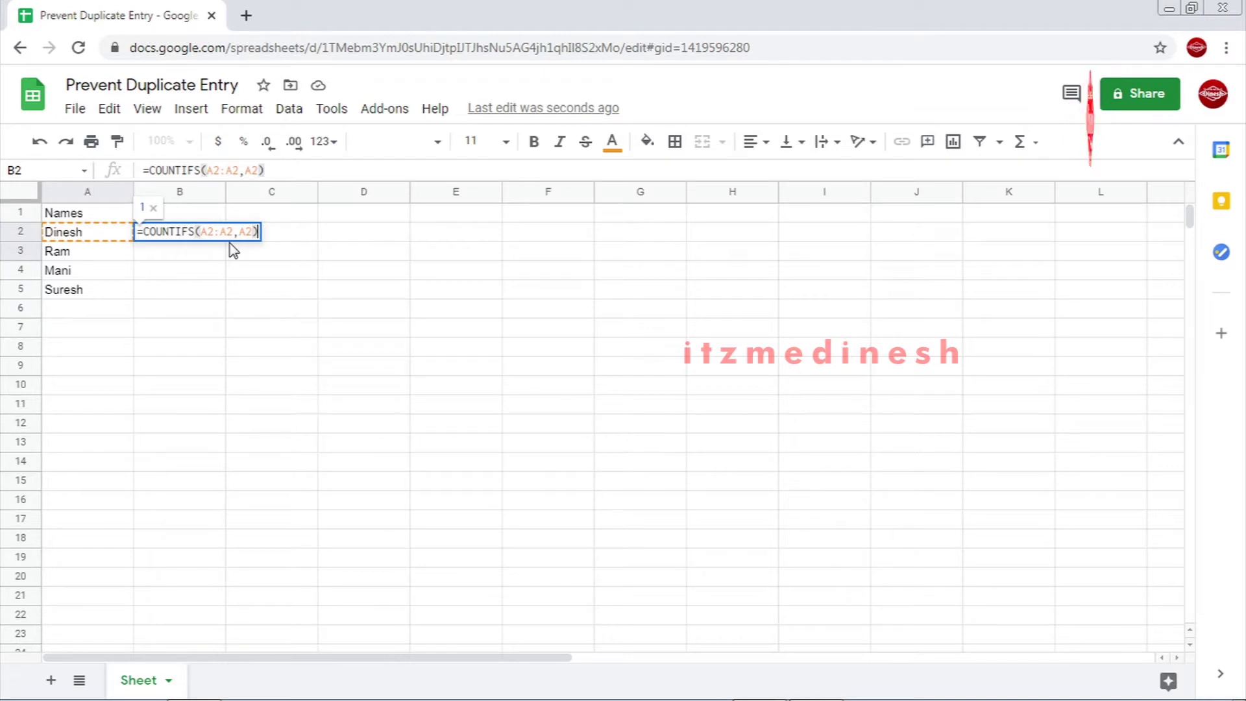
key(Left)
key(Left)
key(Left)
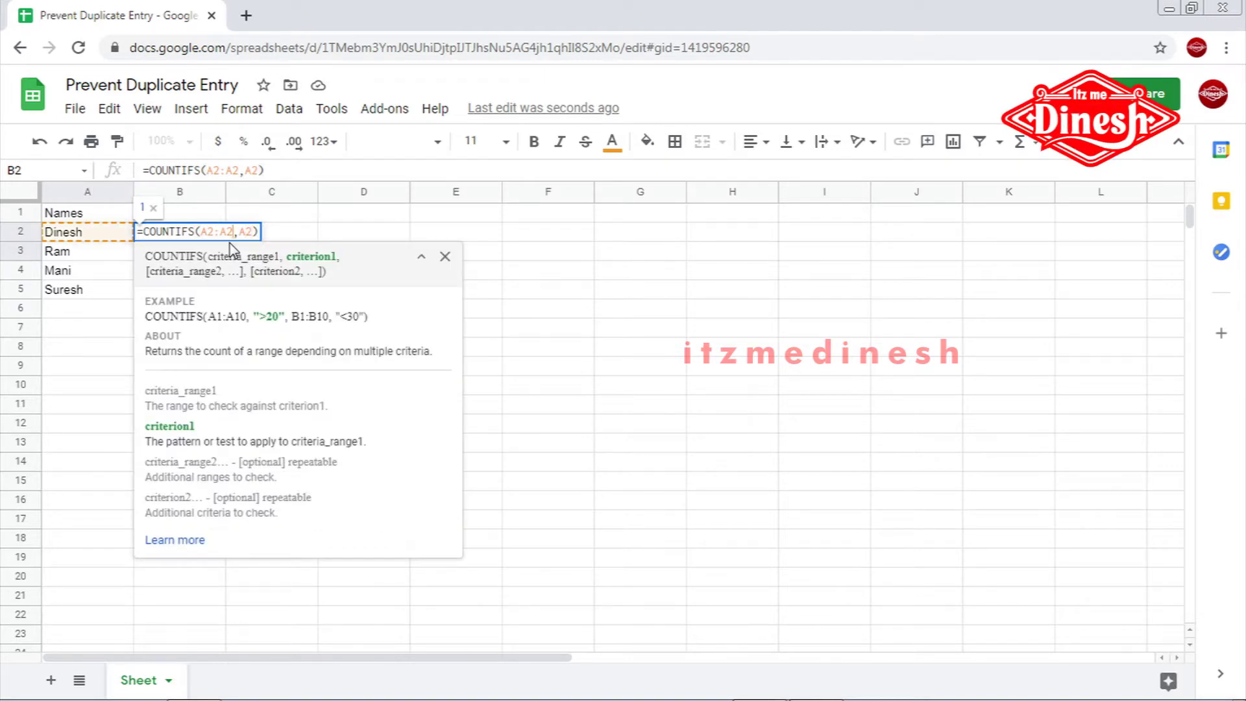
key(Left)
key(Left)
key(Left)
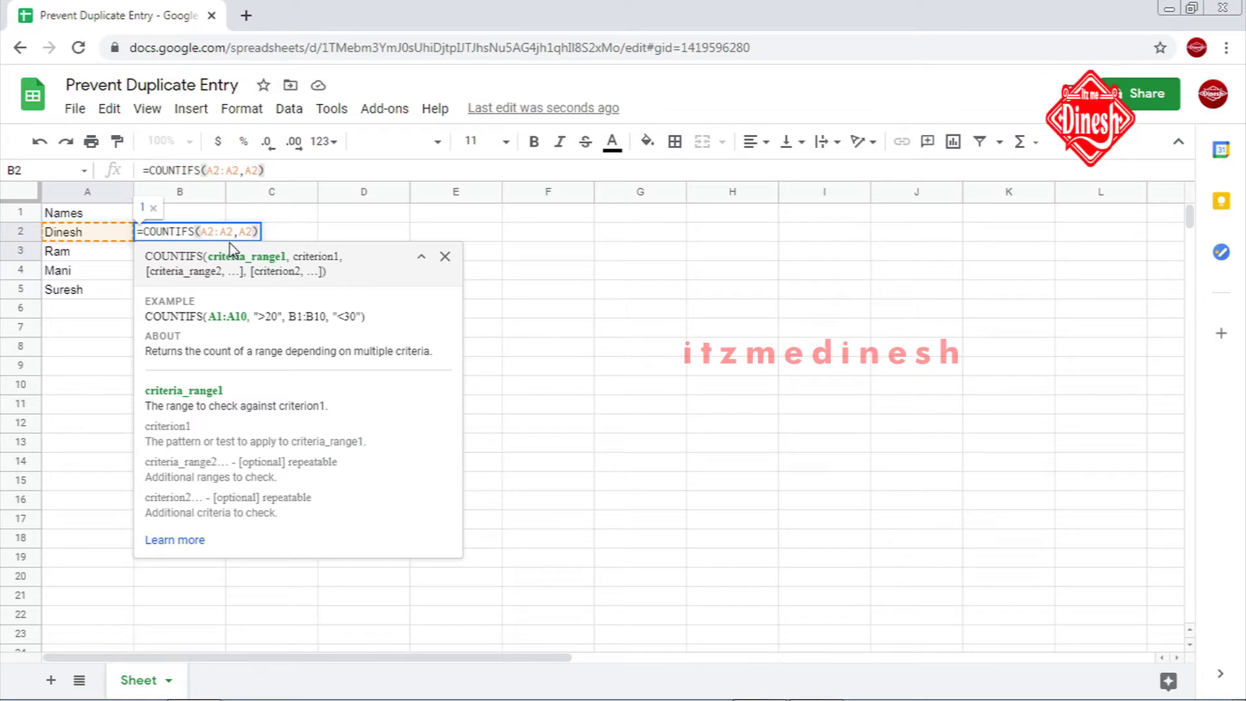
text($A)
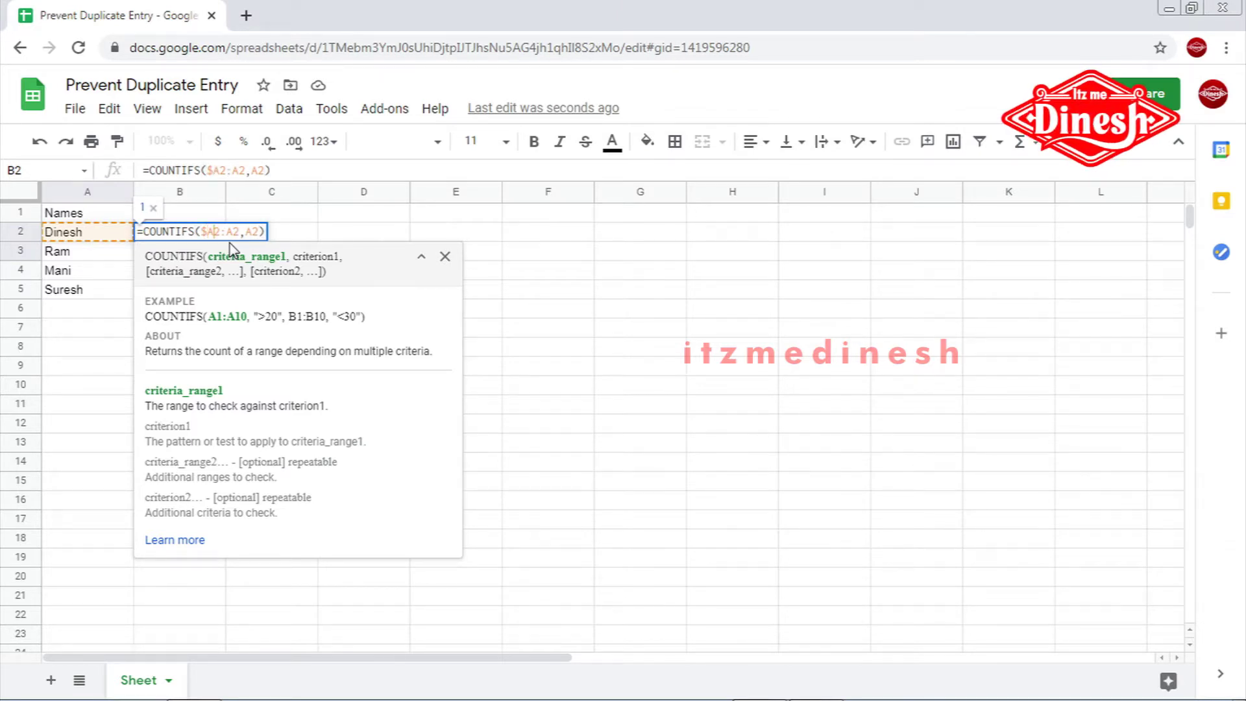
text($2:)
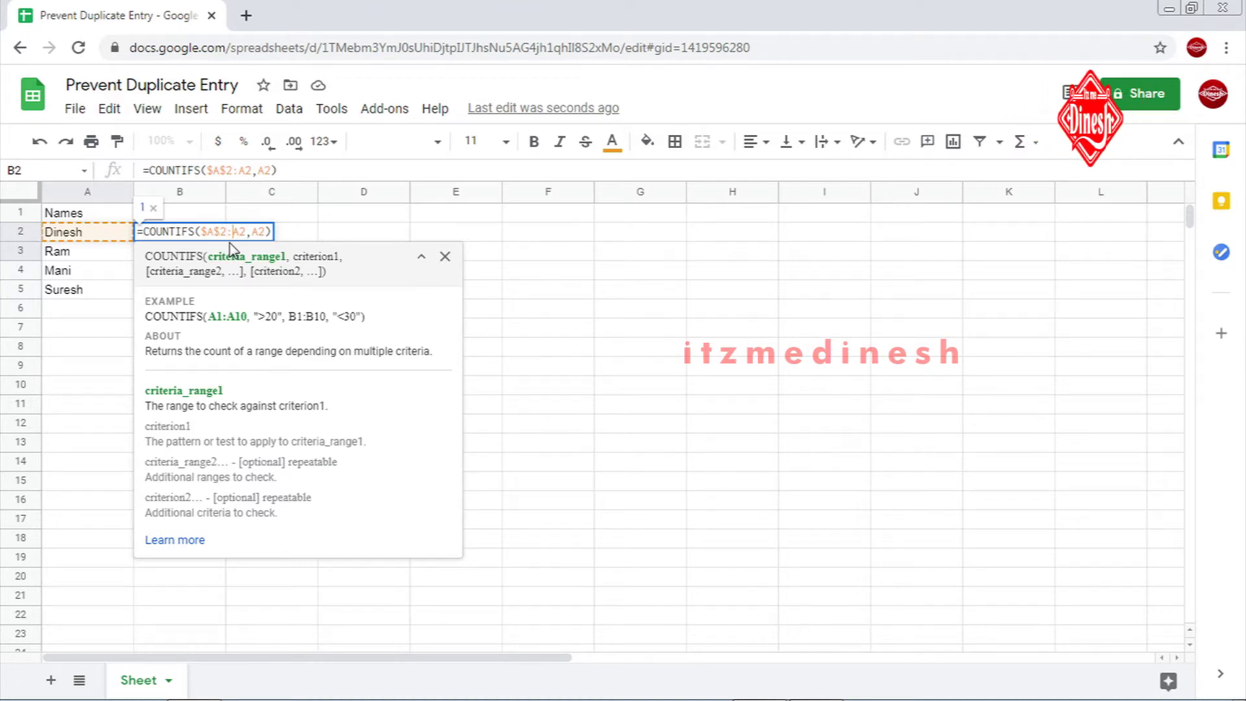
text($)
key(Right)
key(Right)
text($)
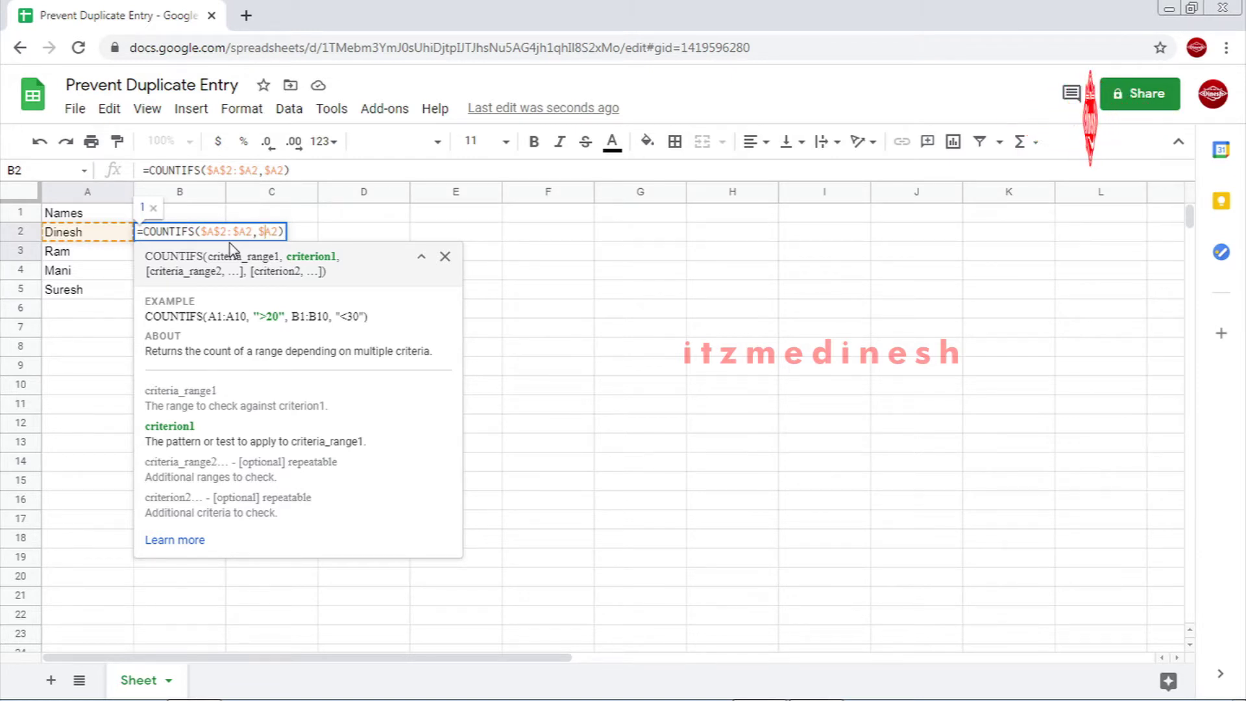
key(Return)
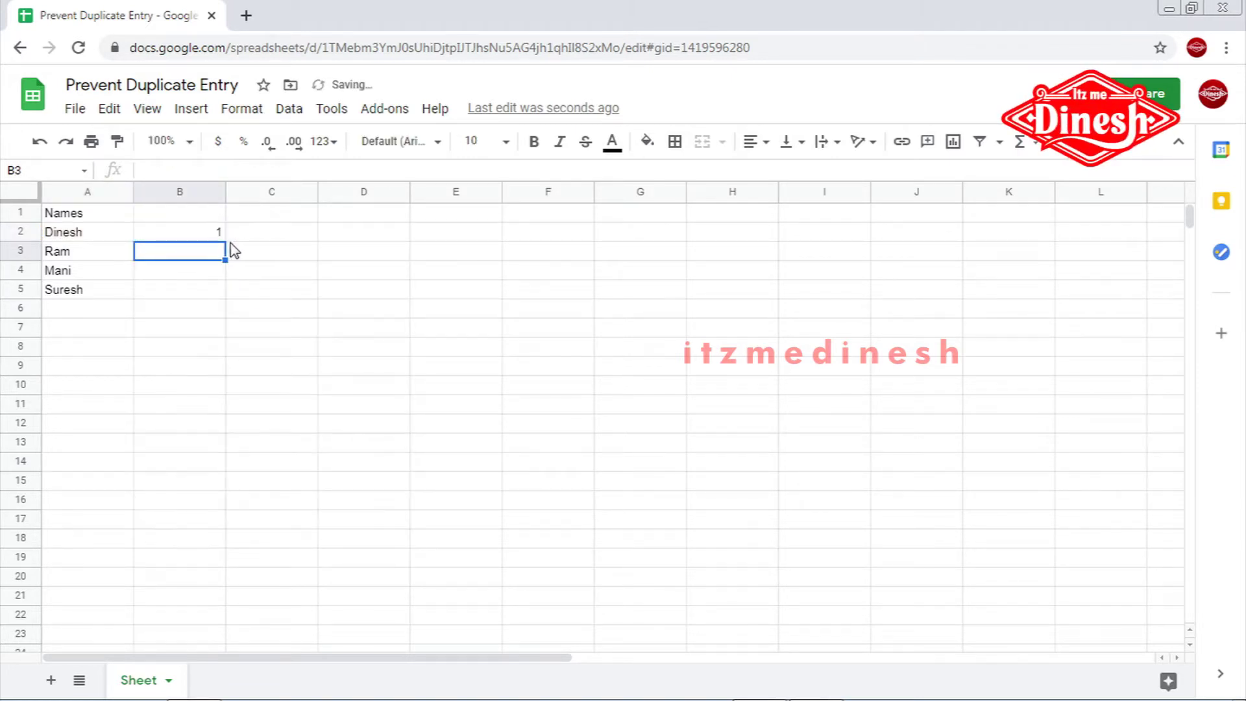
Step: Fill the count formula down to B13 and enter Gopi in A6
click(210, 233)
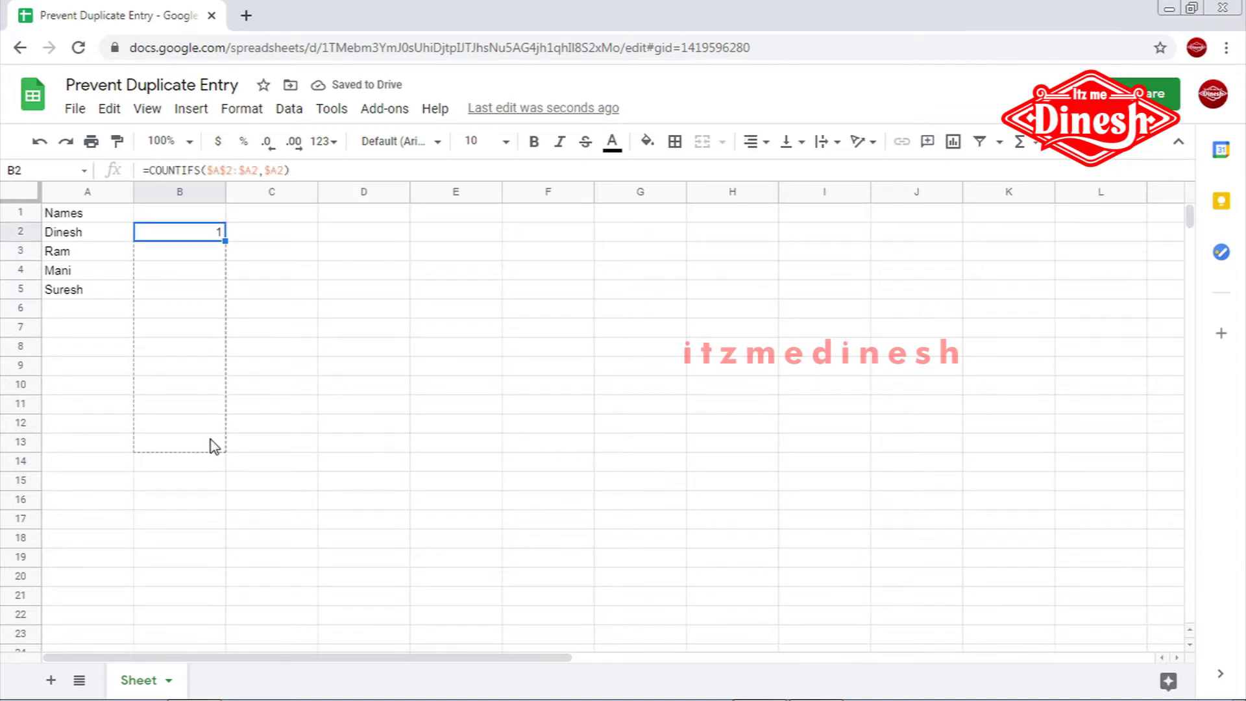
drag(214, 446, 248, 448)
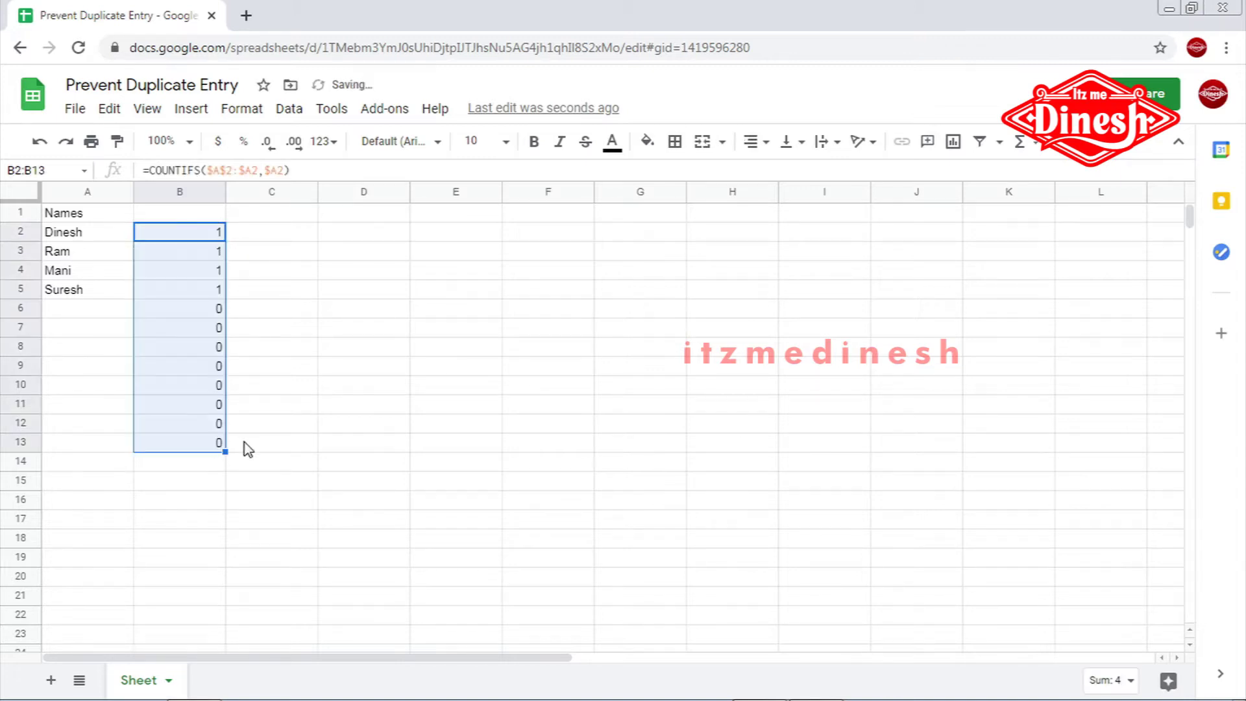
click(68, 310)
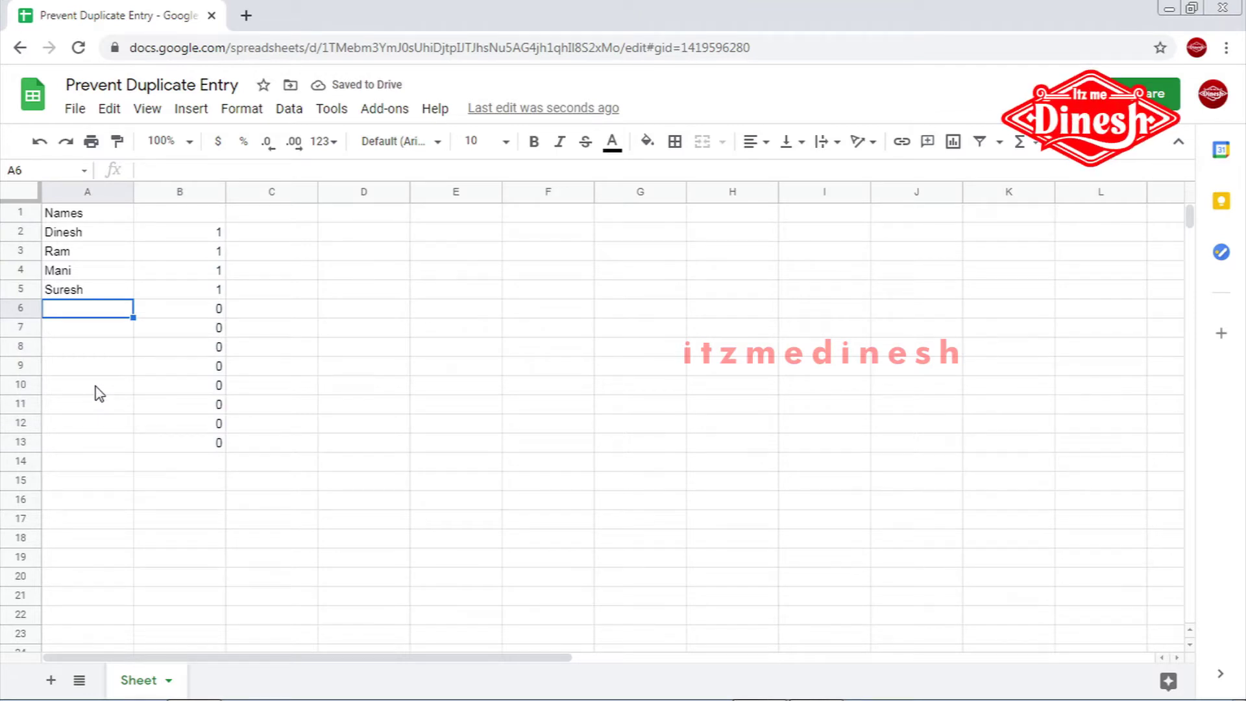
text(Gopi)
key(Return)
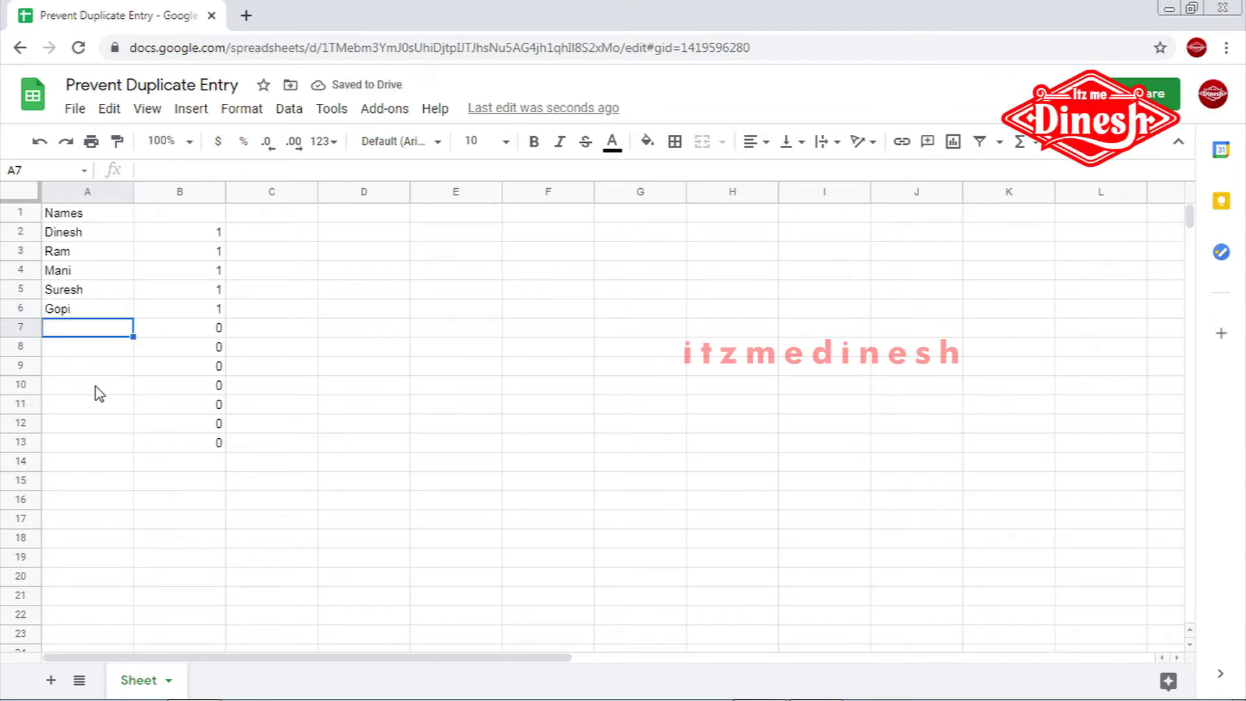
Step: Enter Dinesh in A7 and A8, which are counted 2 and 3
text(Dinesh)
key(Return)
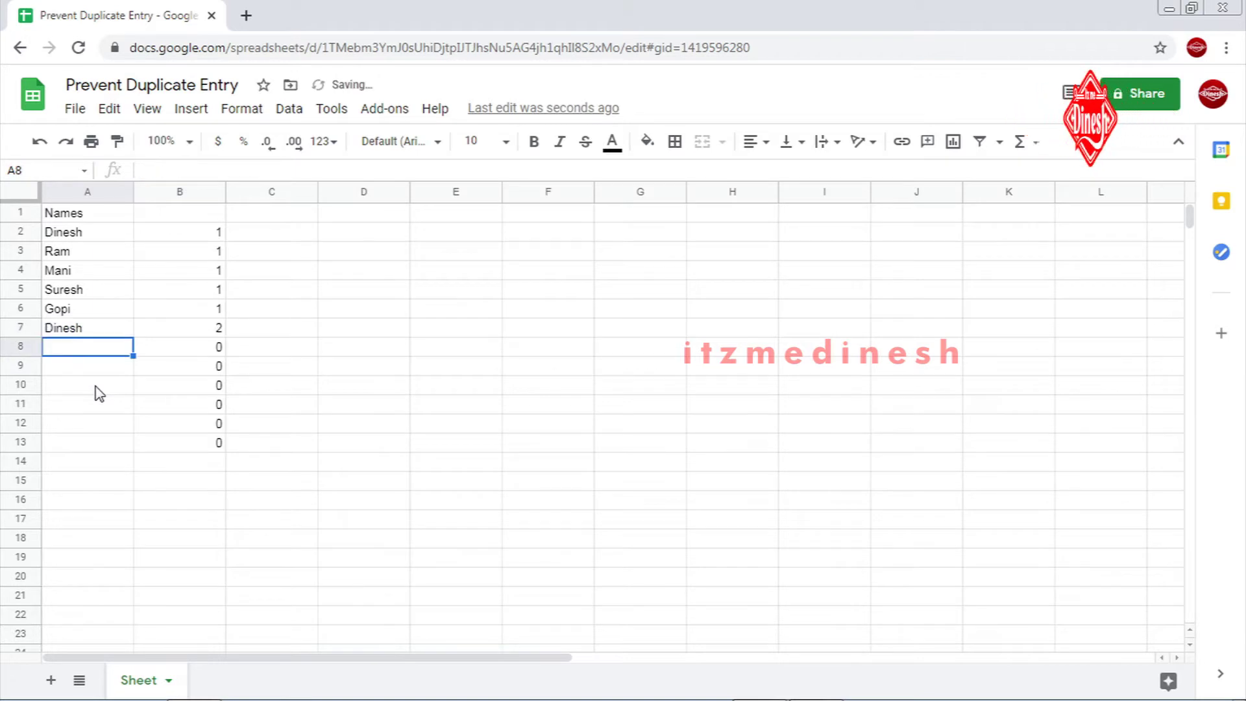
click(219, 331)
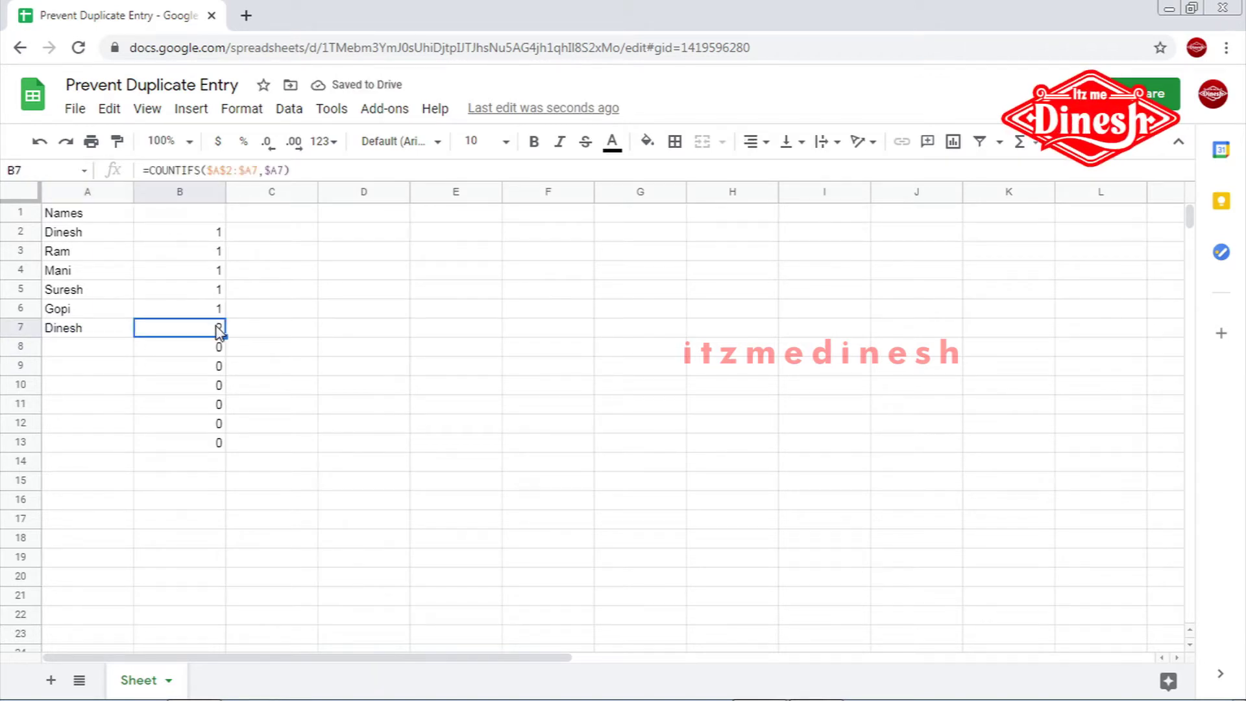
click(89, 332)
click(73, 351)
text(Dinesh)
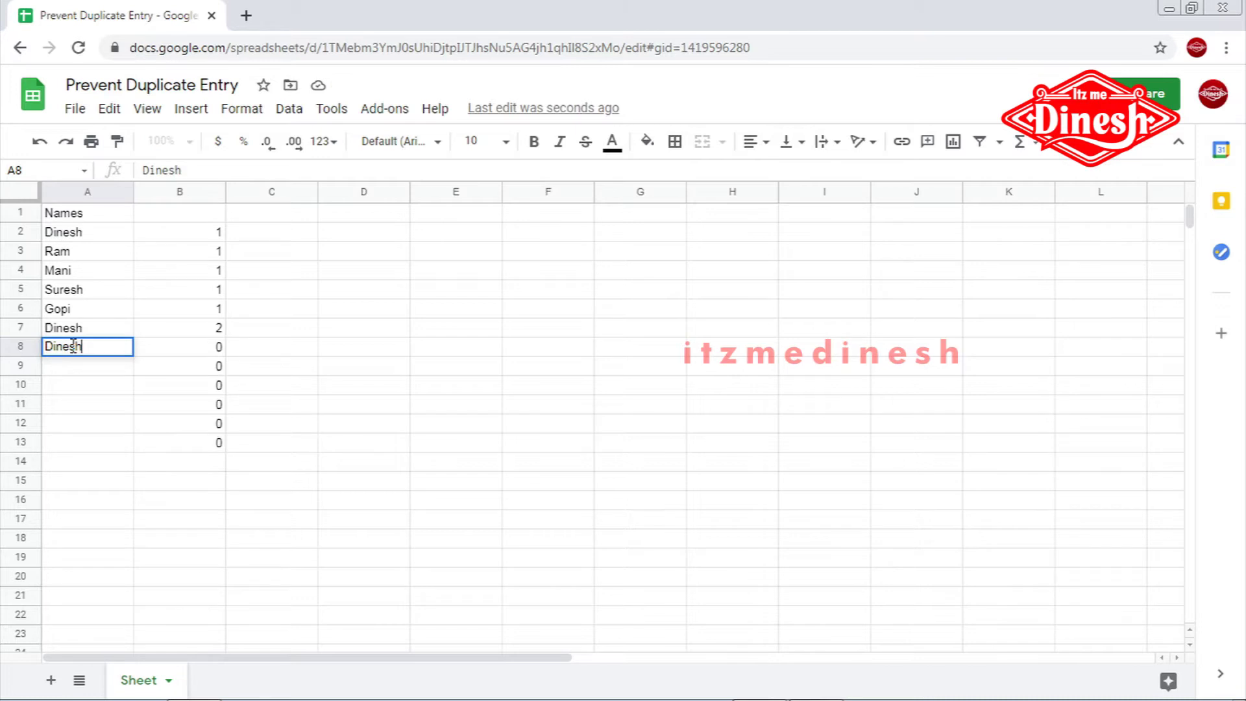
key(Return)
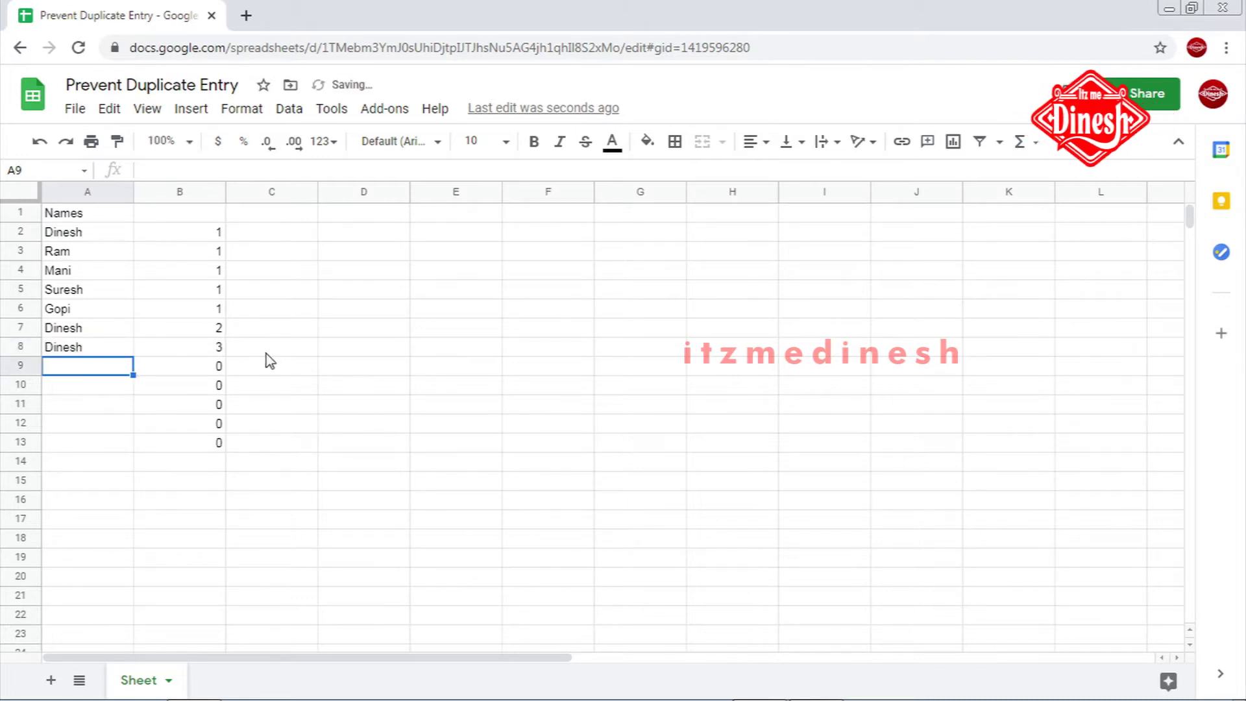
click(194, 350)
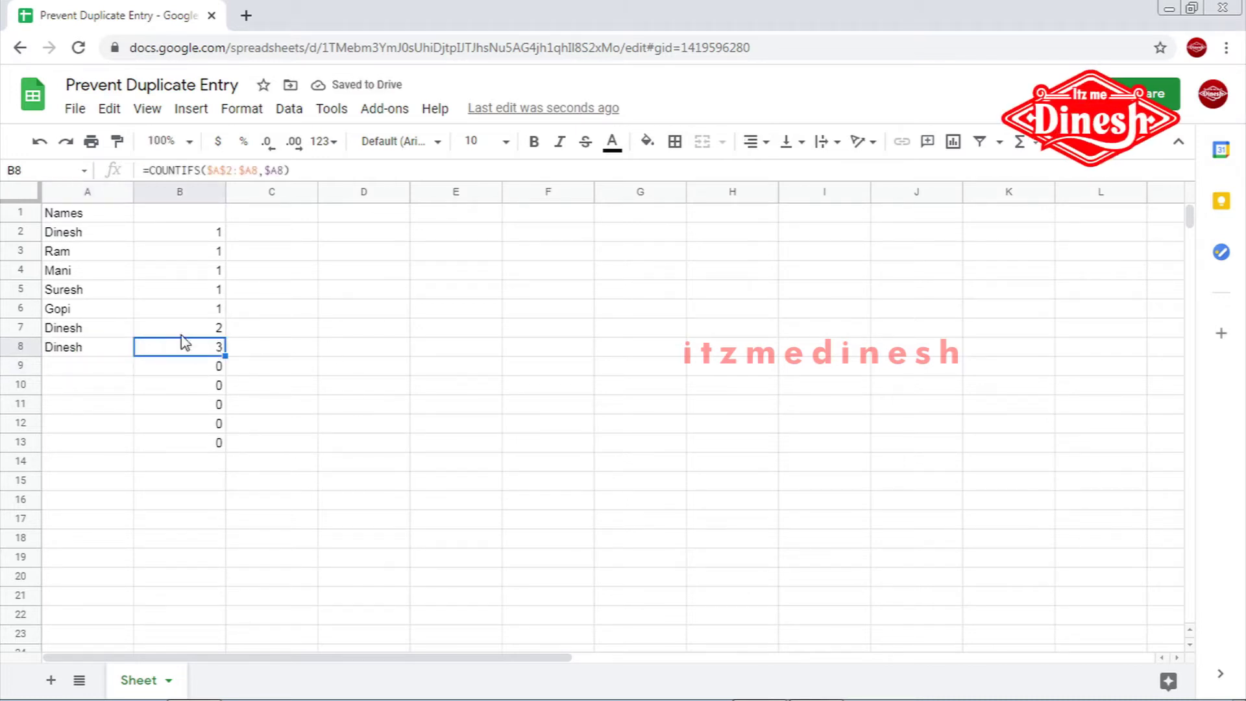
Step: Review the counts for the repeated Dinesh rows and reopen B2's formula for editing
drag(205, 239, 196, 316)
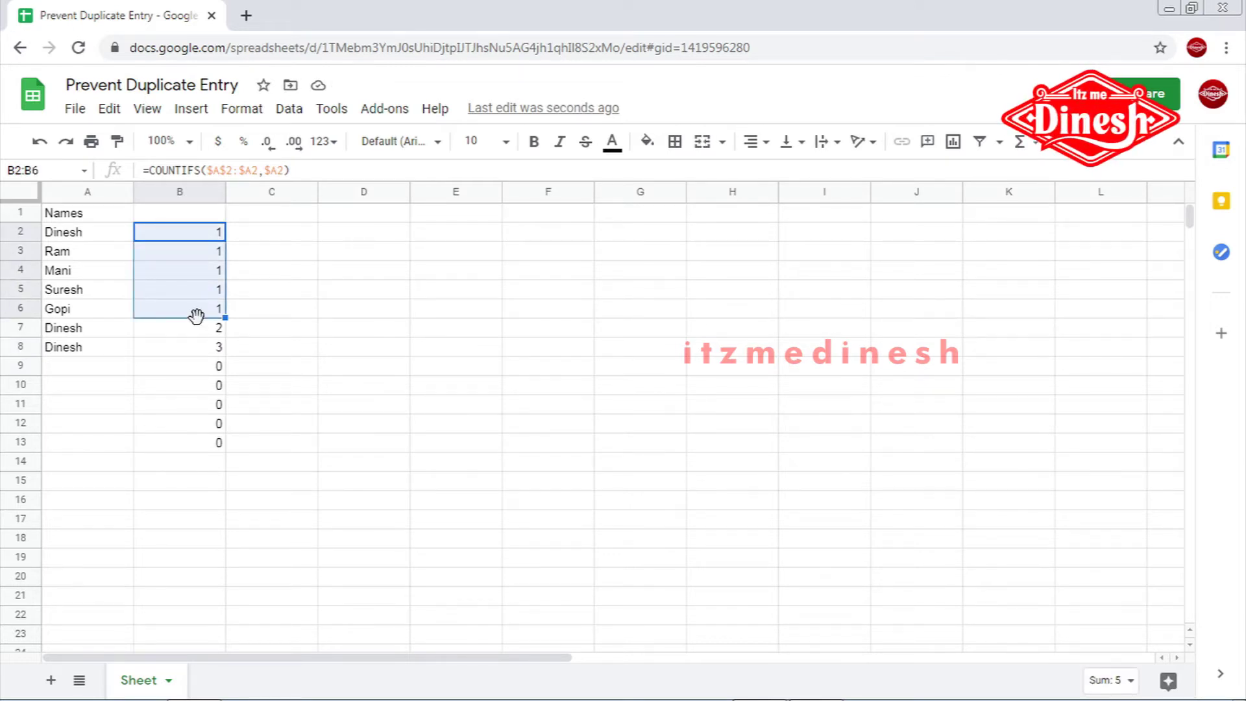
click(193, 330)
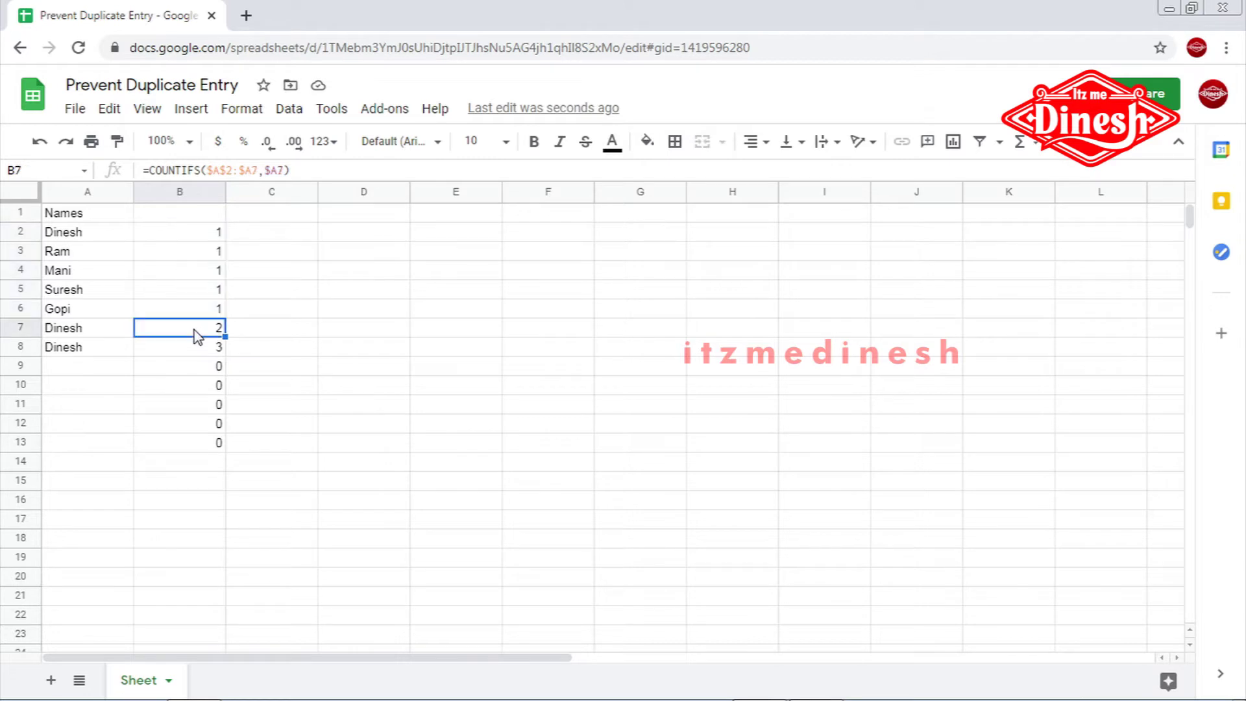
click(91, 351)
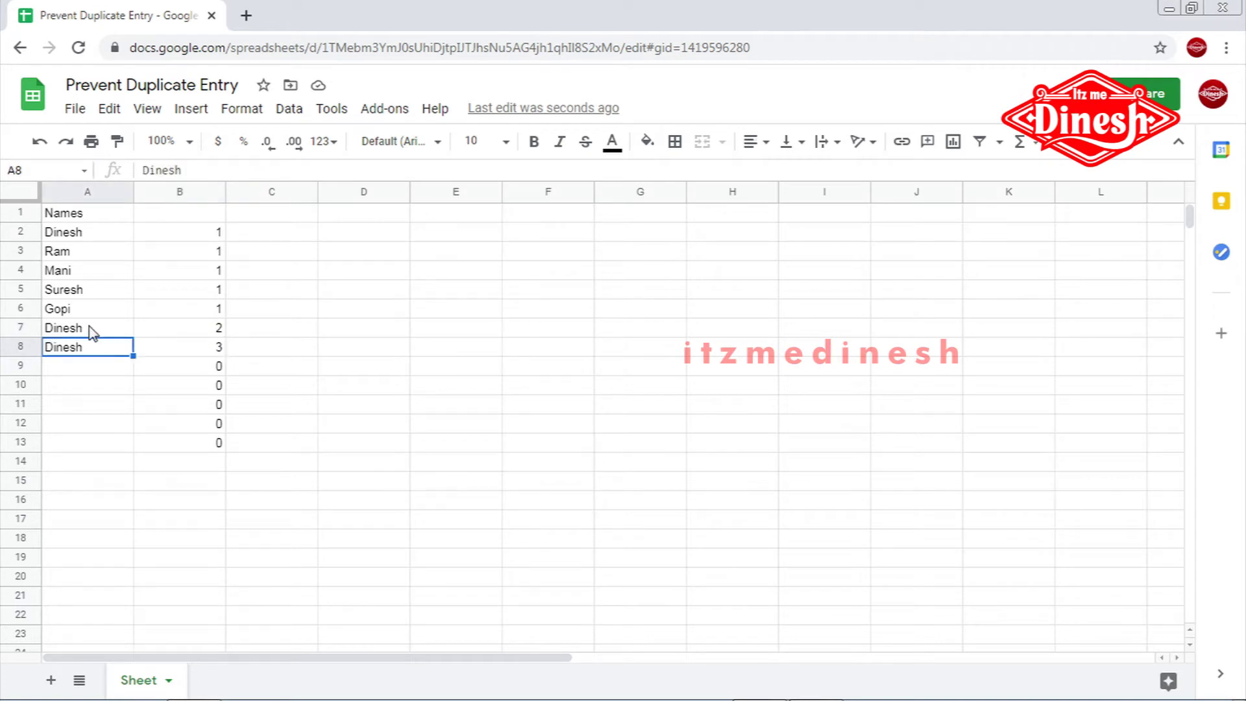
drag(89, 325, 91, 350)
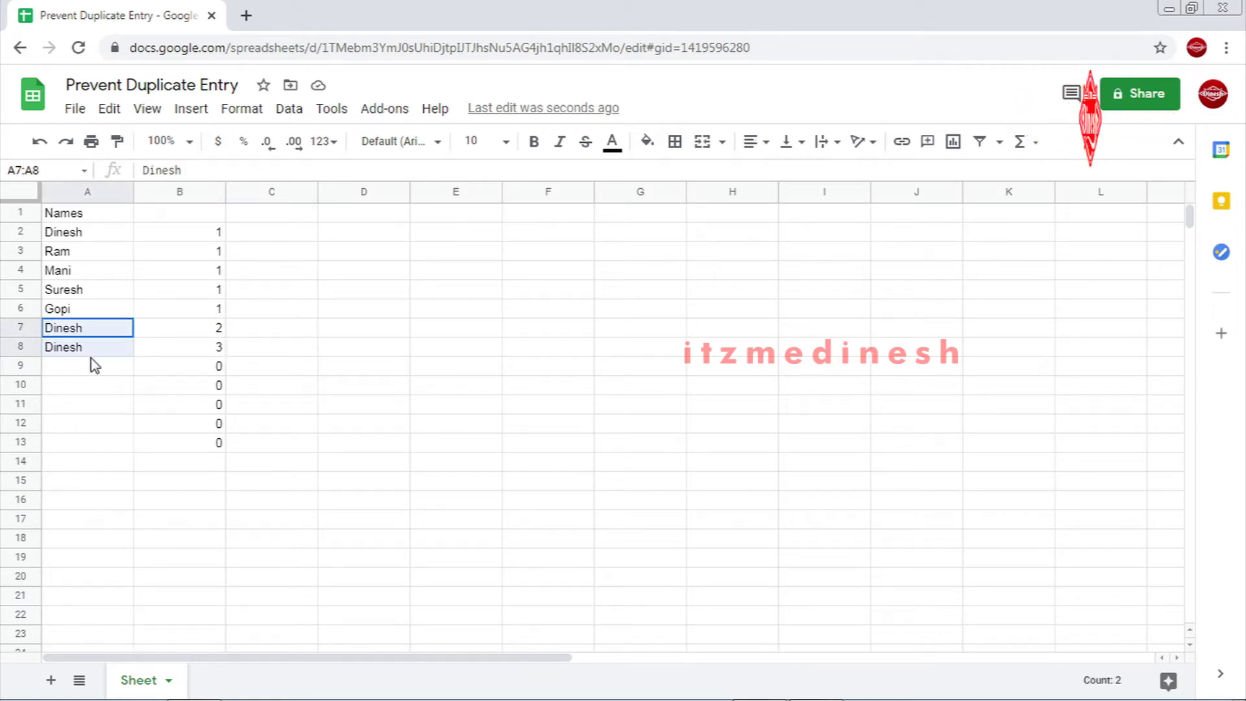
click(181, 234)
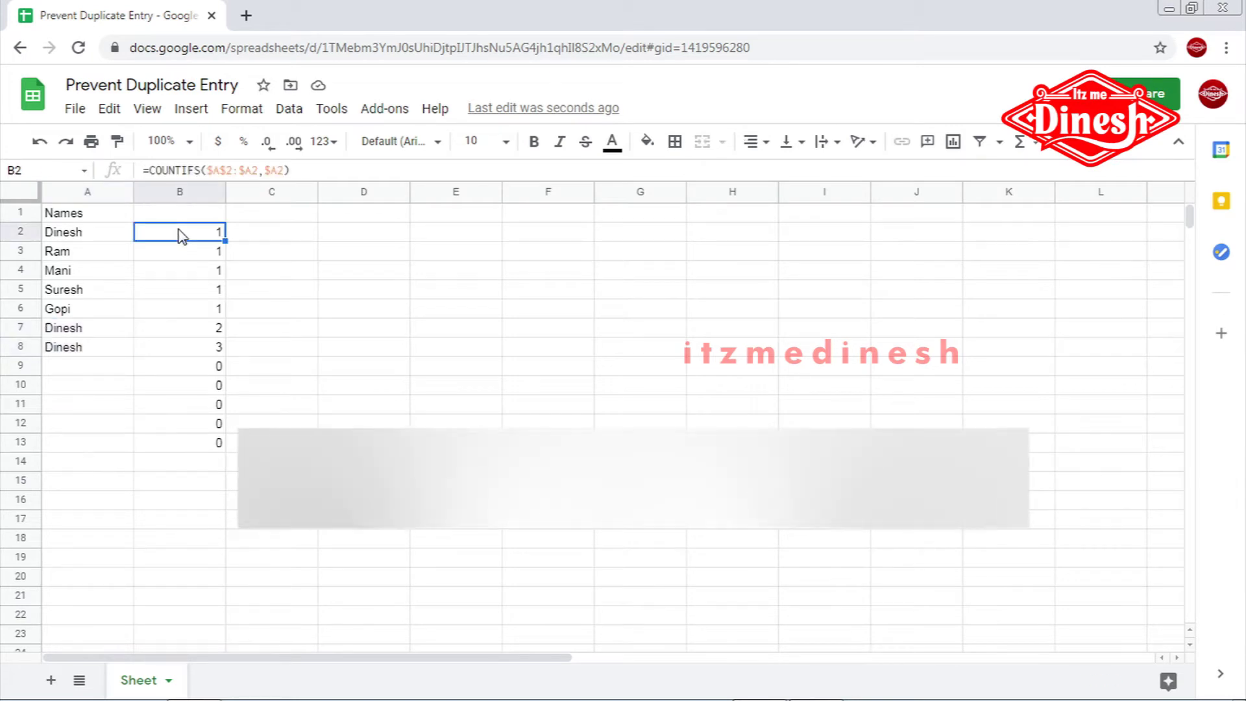
click(307, 165)
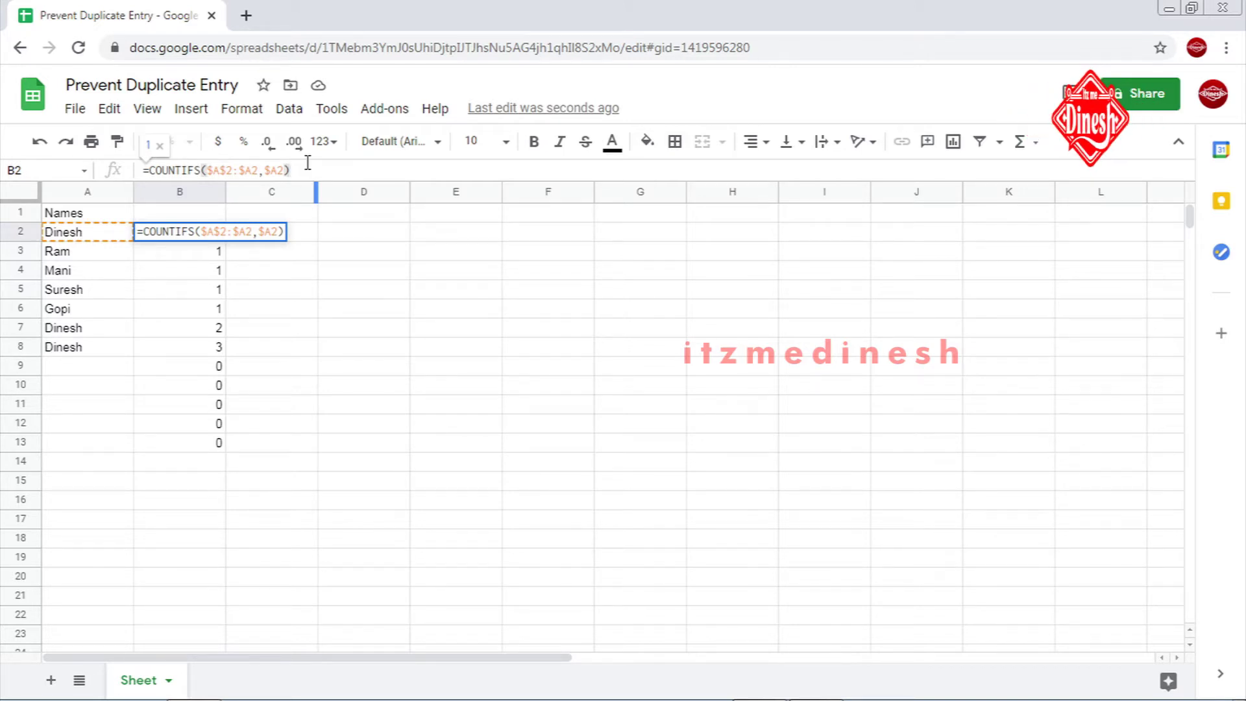
Step: Append >1 to B2's COUNTIFS formula and fill it down to B13
text(>)
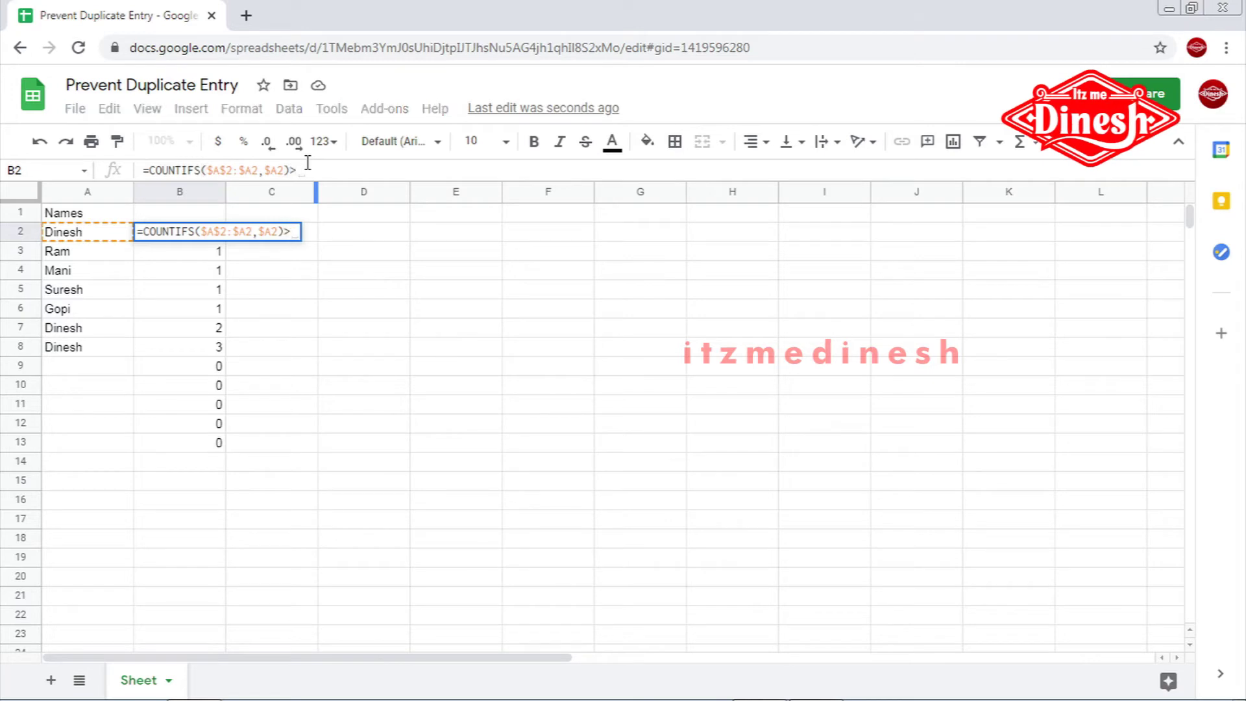
text(1)
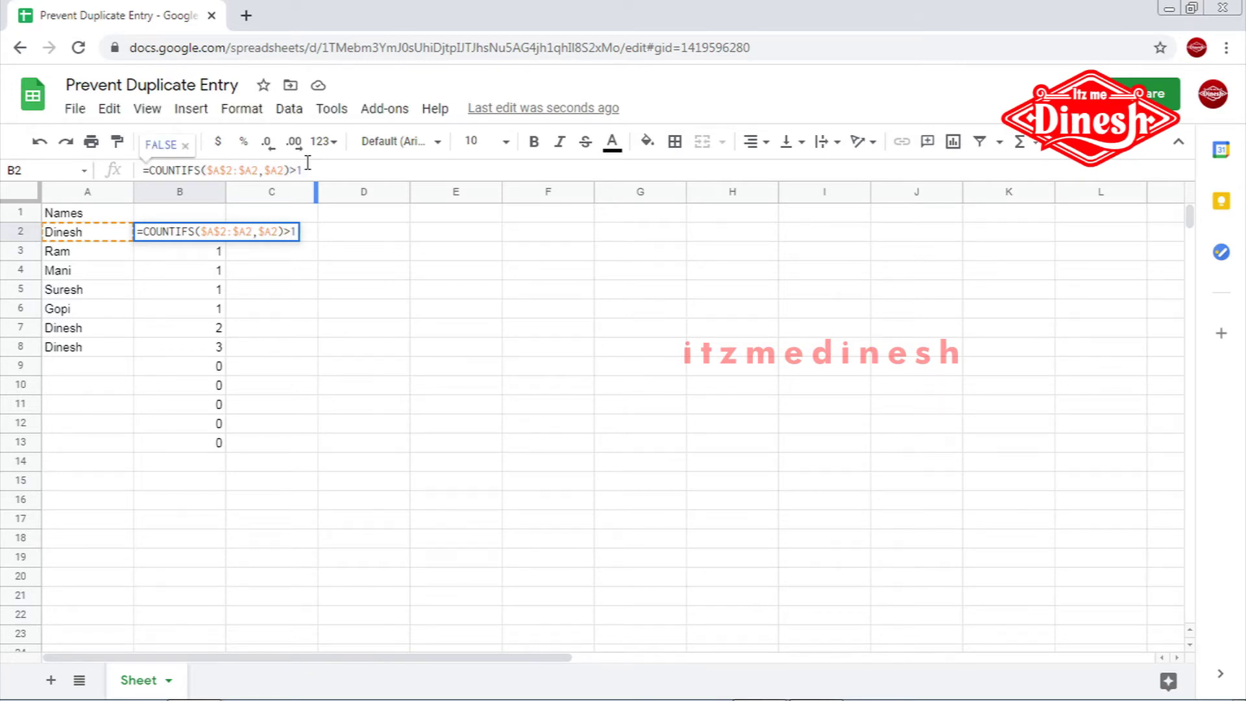
key(Return)
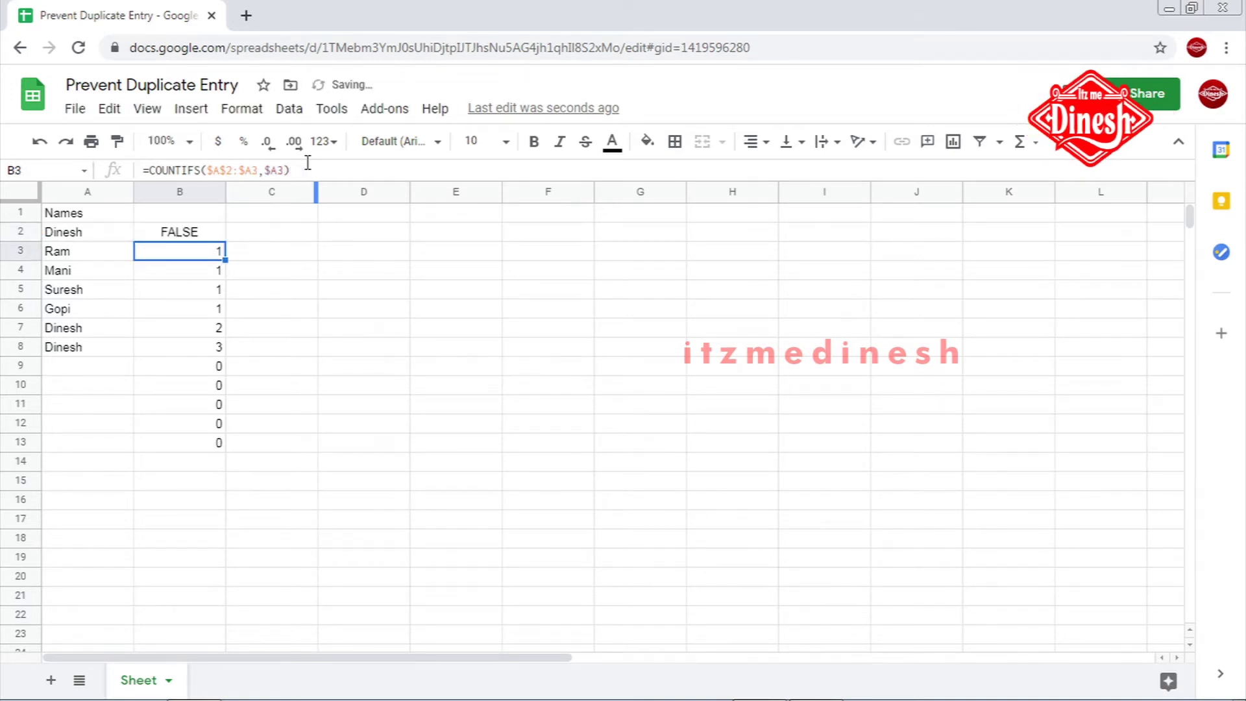
click(206, 235)
drag(224, 240, 230, 446)
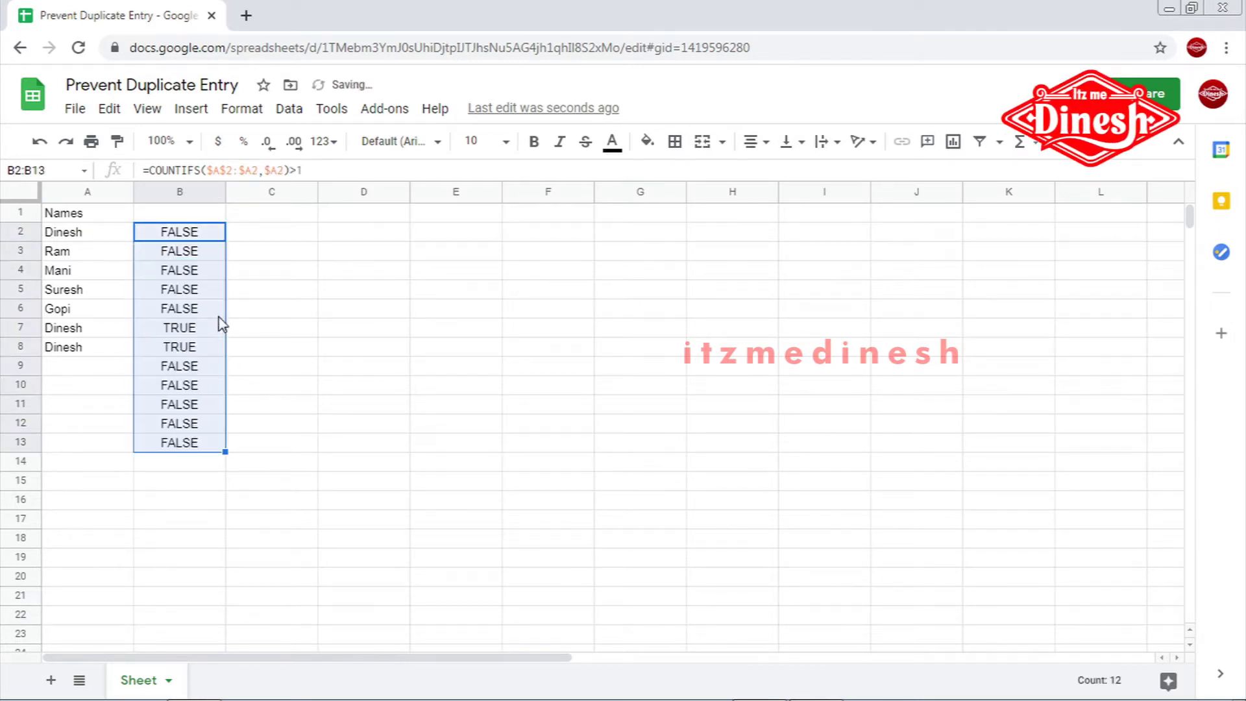
Step: Check that rows 7–8 show TRUE, then reopen B2's formula for editing
click(176, 330)
click(181, 351)
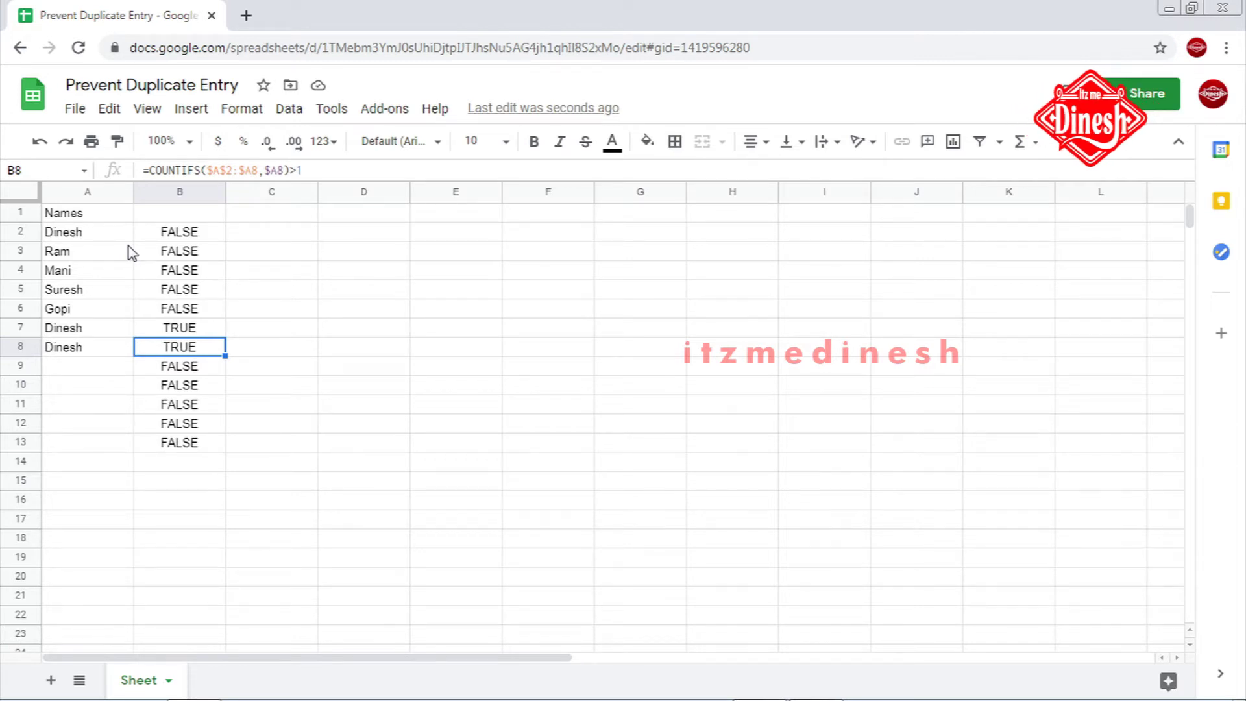
click(174, 237)
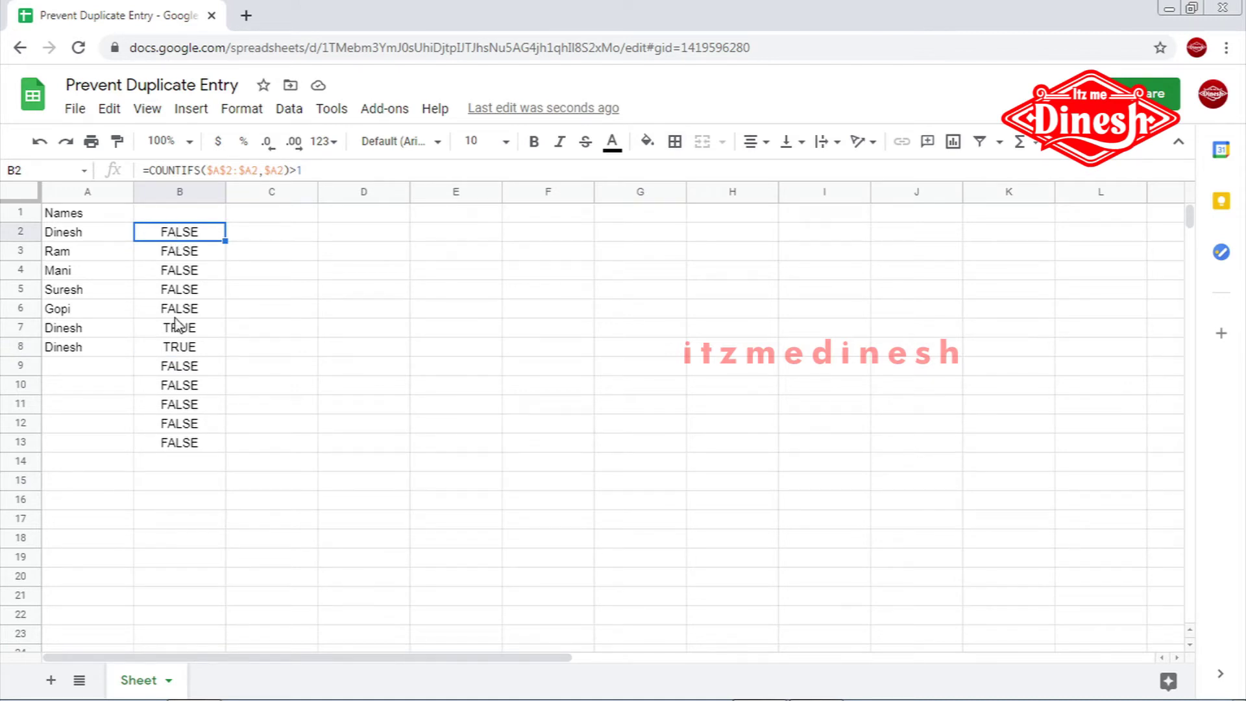
drag(175, 317, 175, 354)
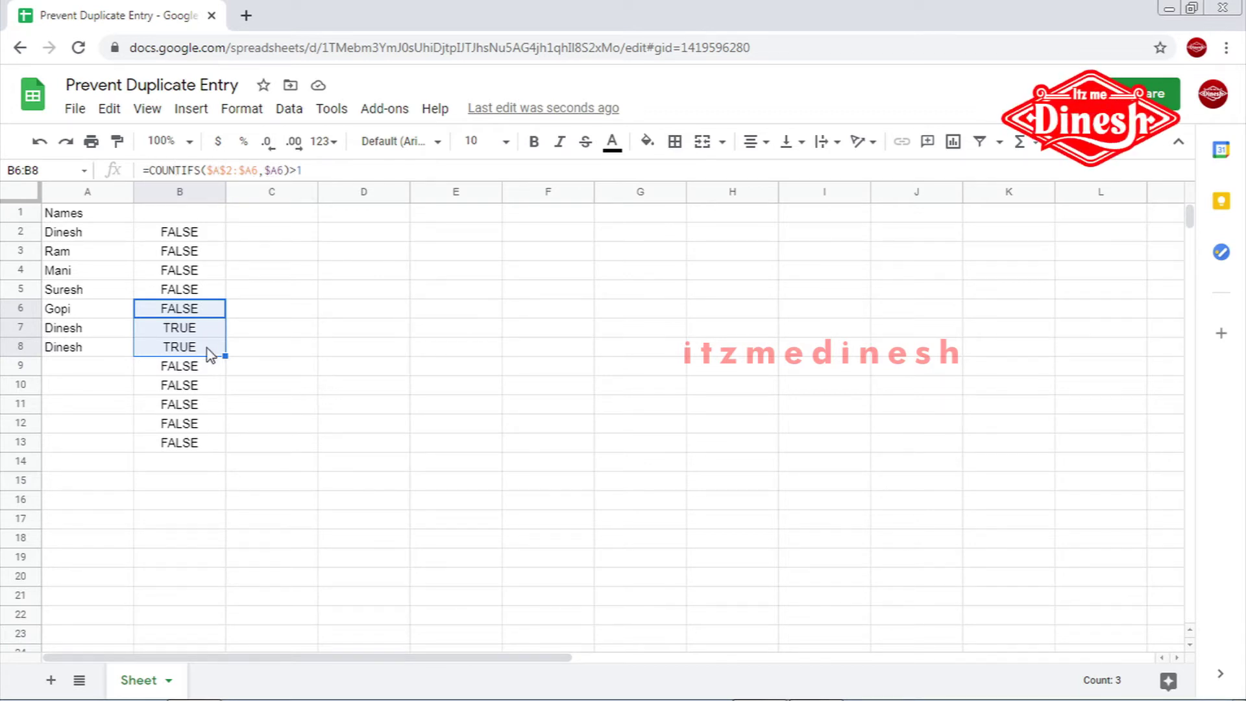
click(327, 168)
click(193, 231)
click(149, 170)
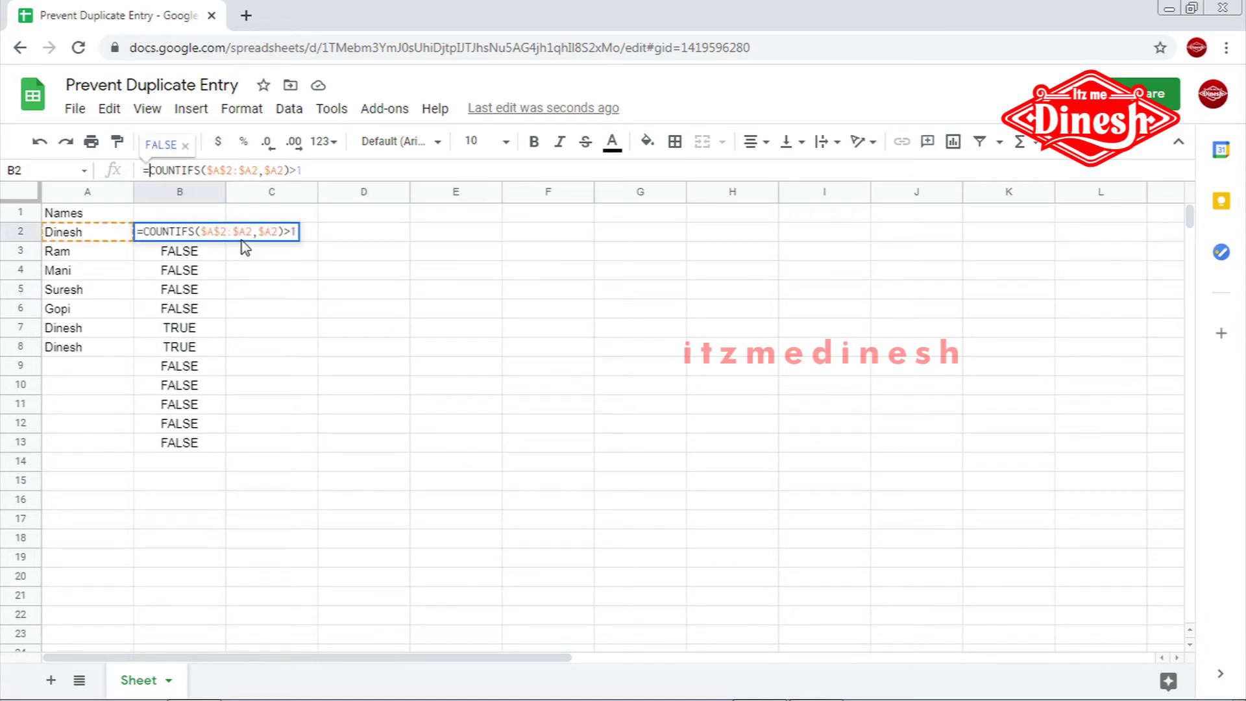
text(()
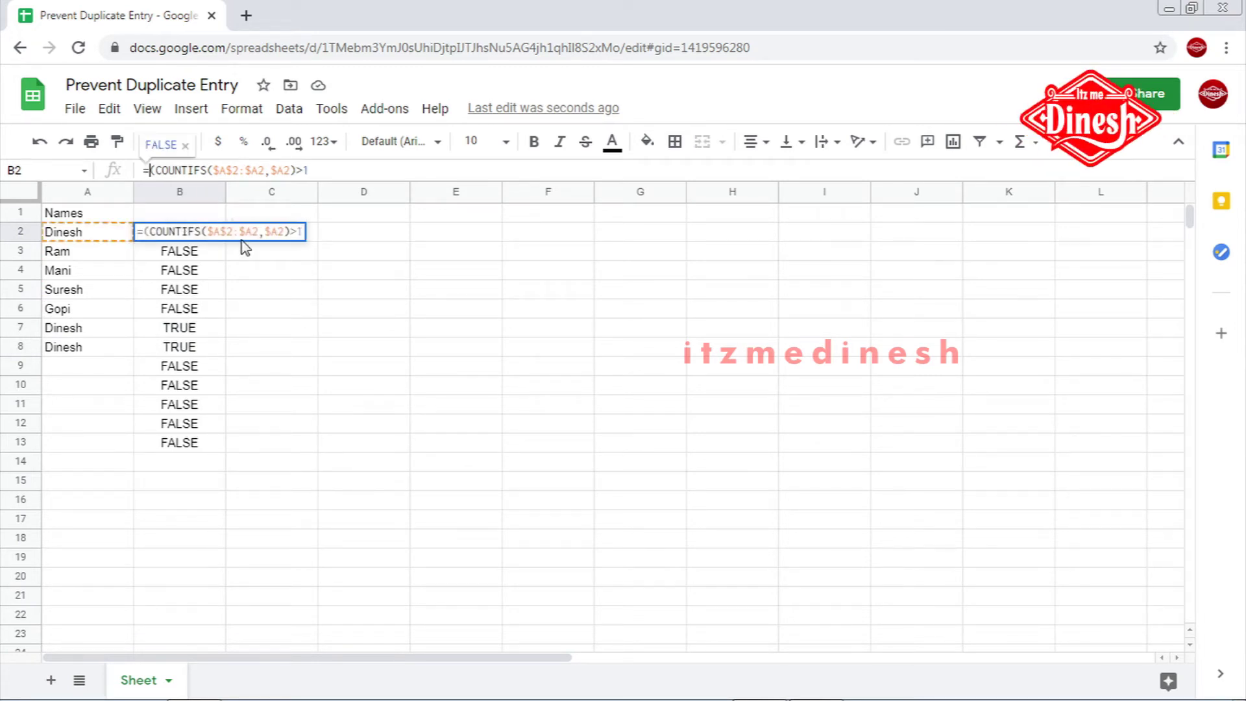
text(Not)
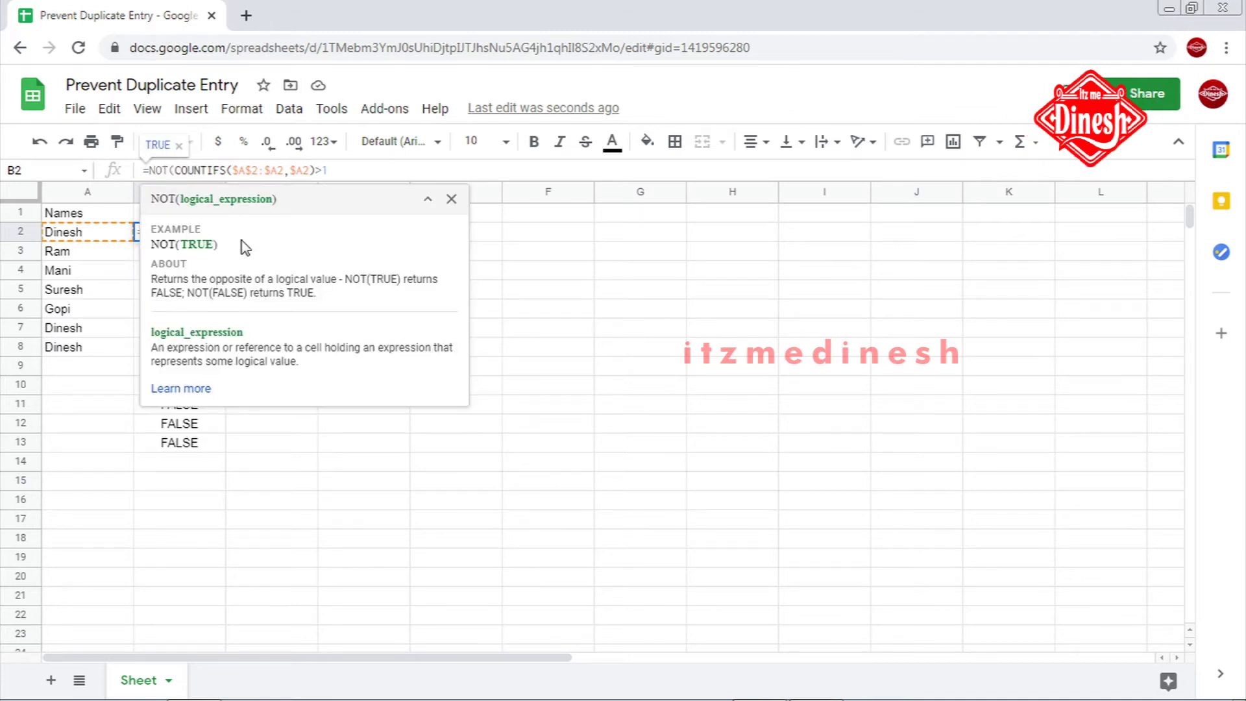
click(364, 171)
text())
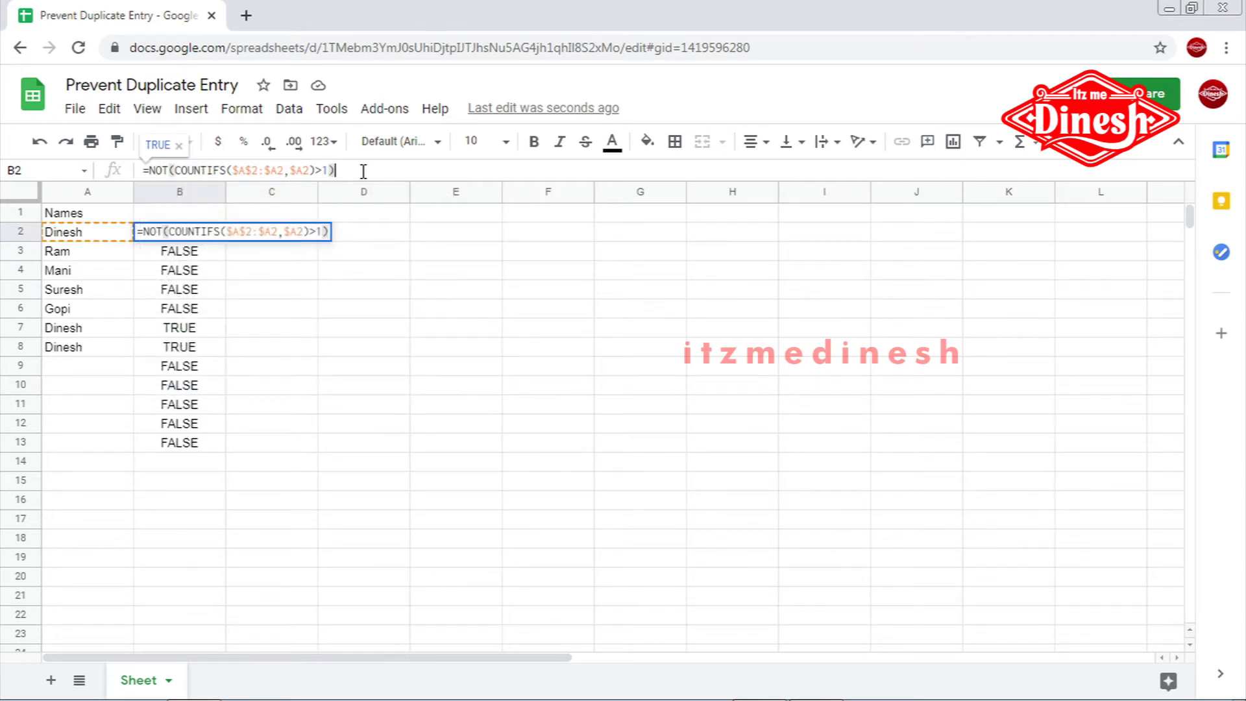
key(Return)
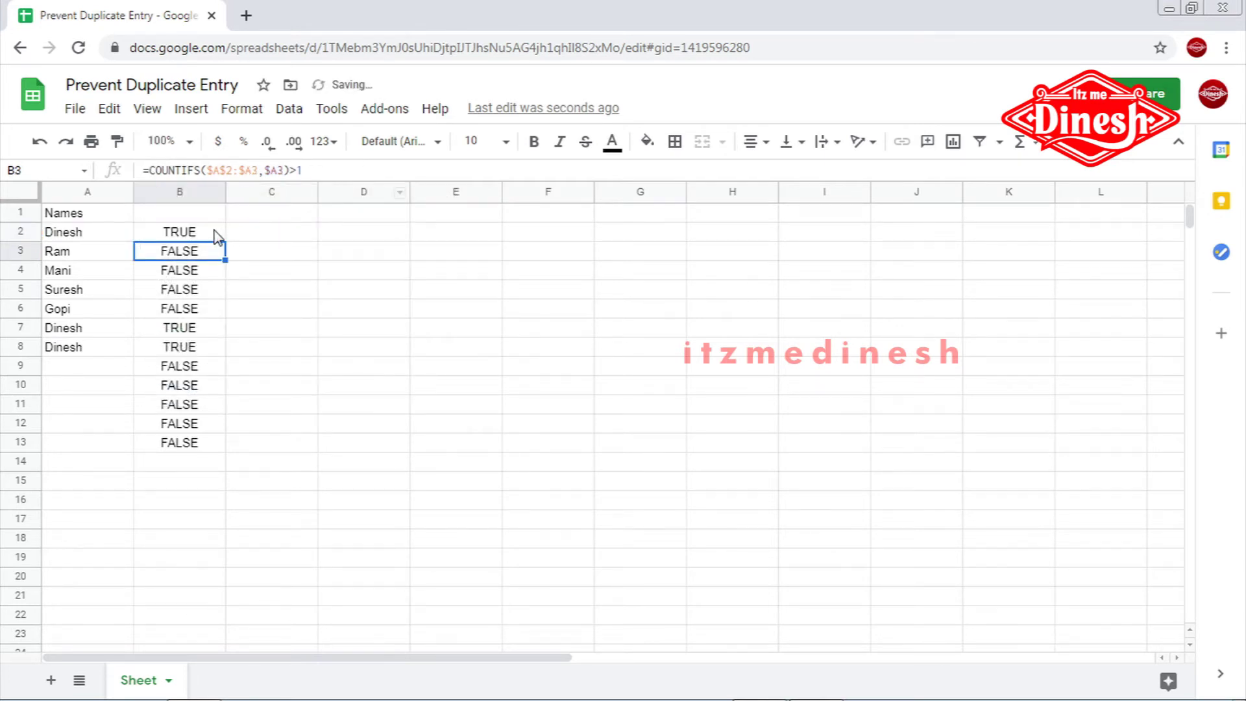
click(211, 234)
drag(226, 242, 214, 445)
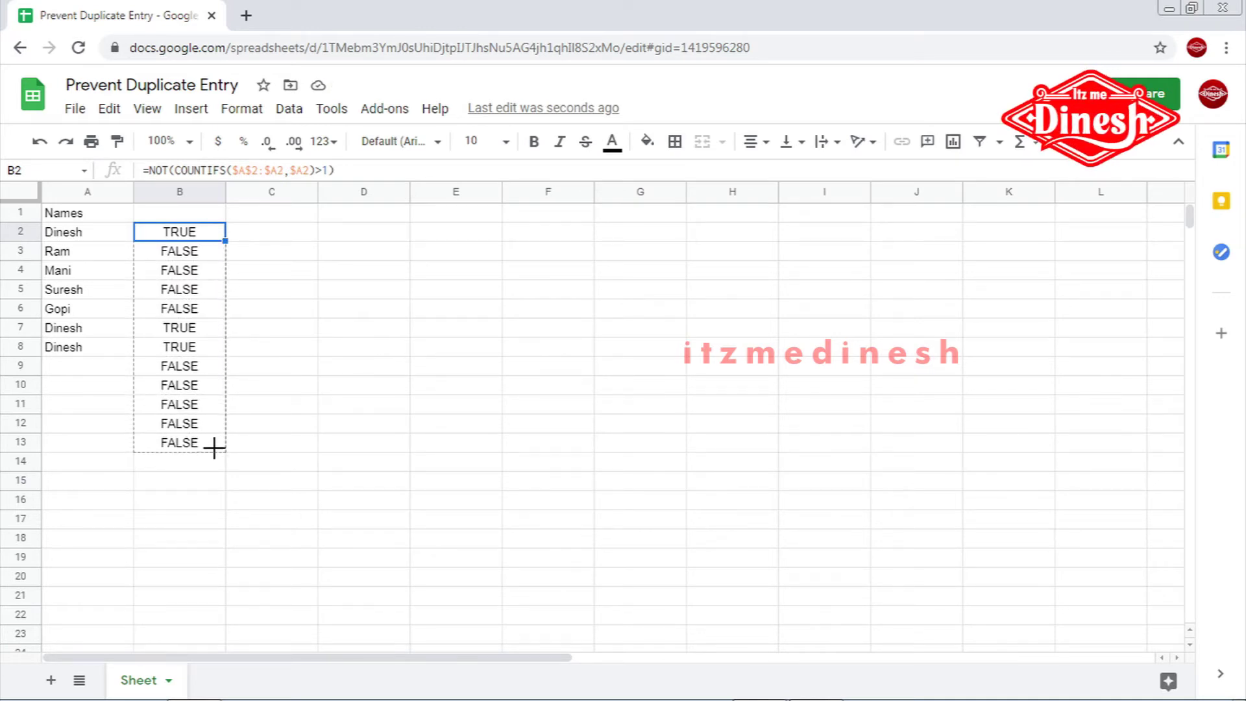
drag(209, 447, 209, 444)
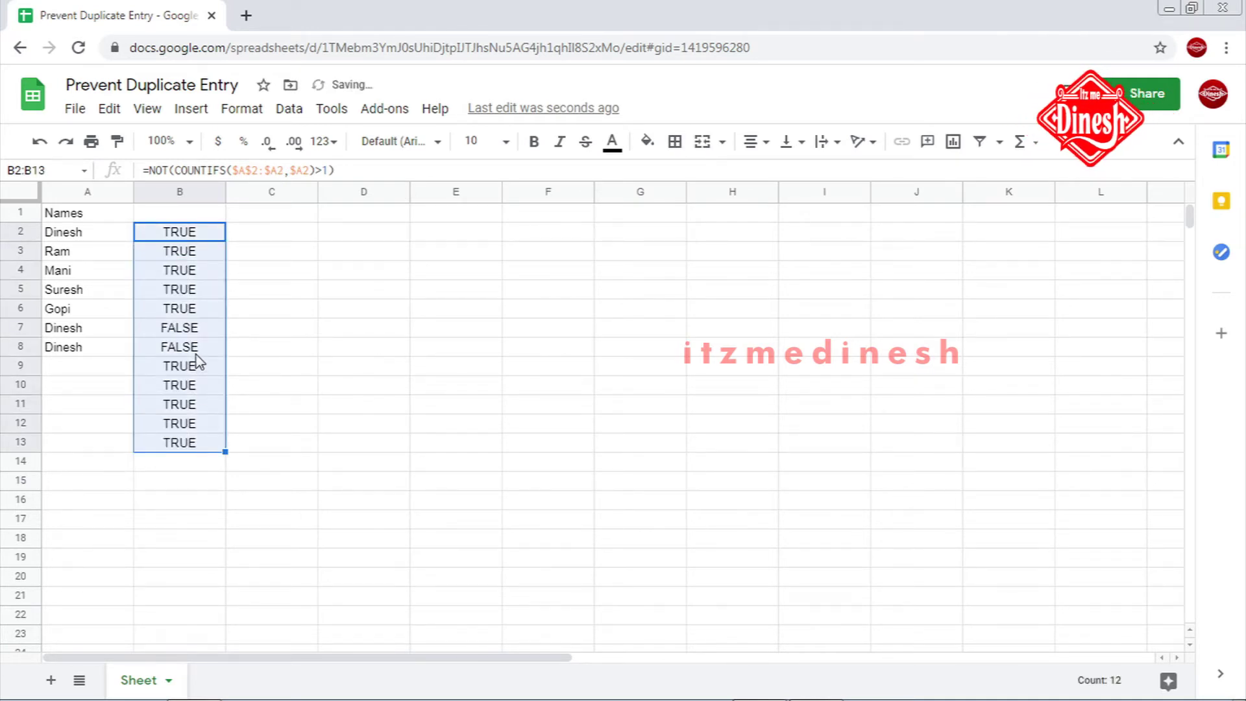
click(89, 390)
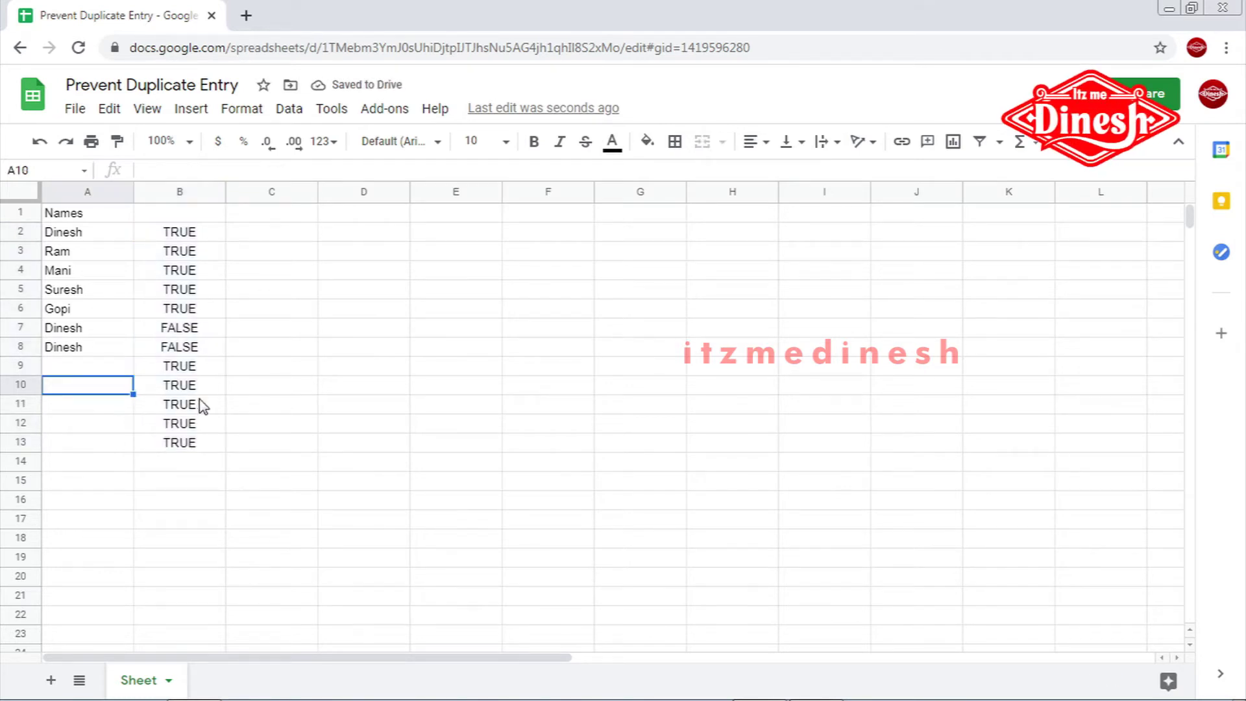
click(144, 388)
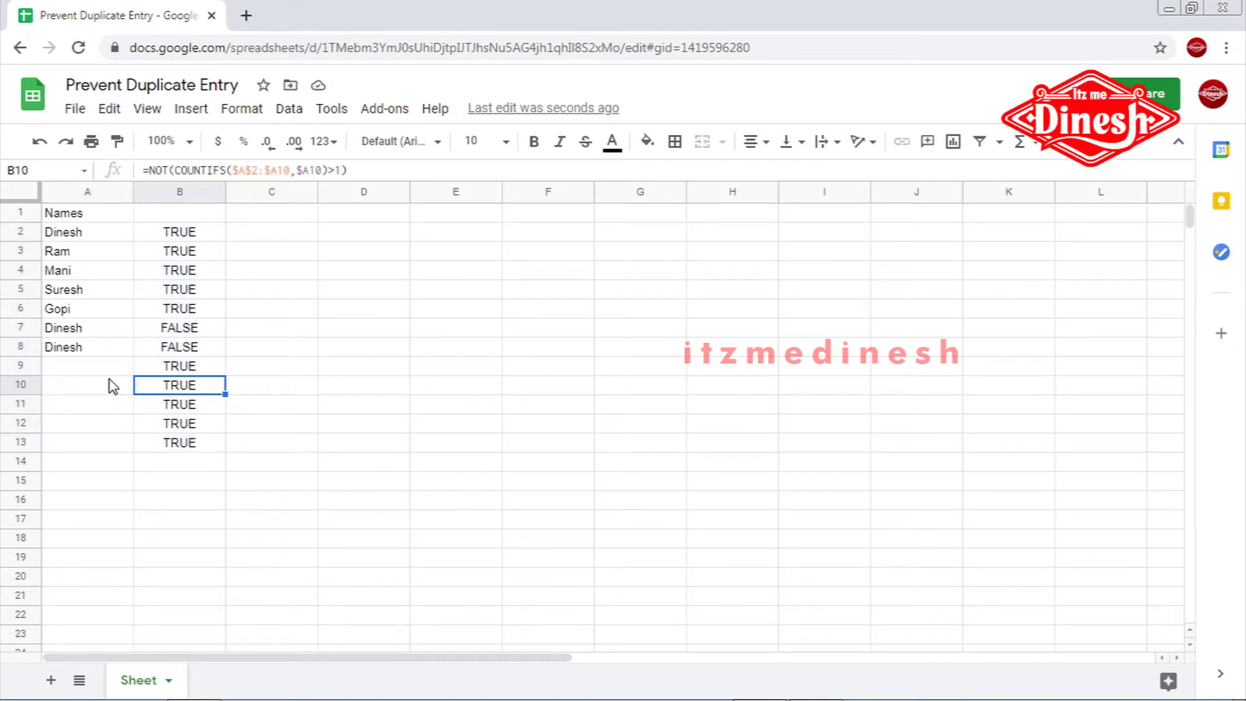
click(81, 368)
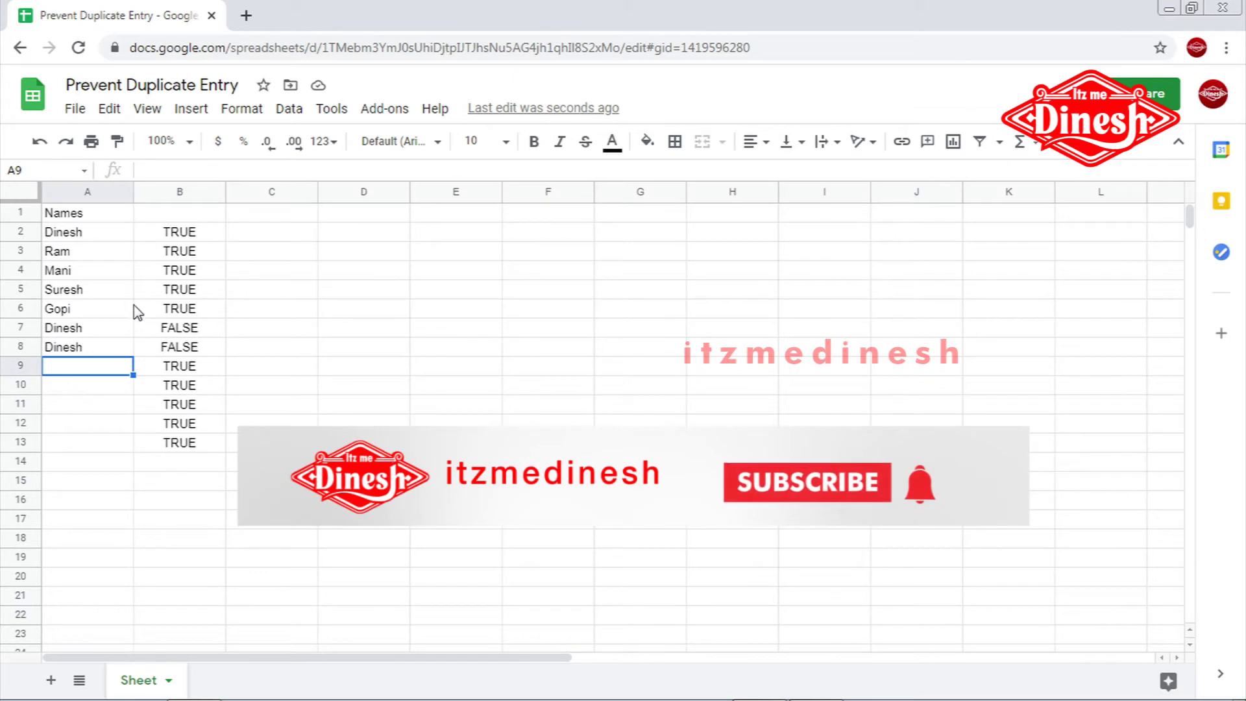
click(179, 234)
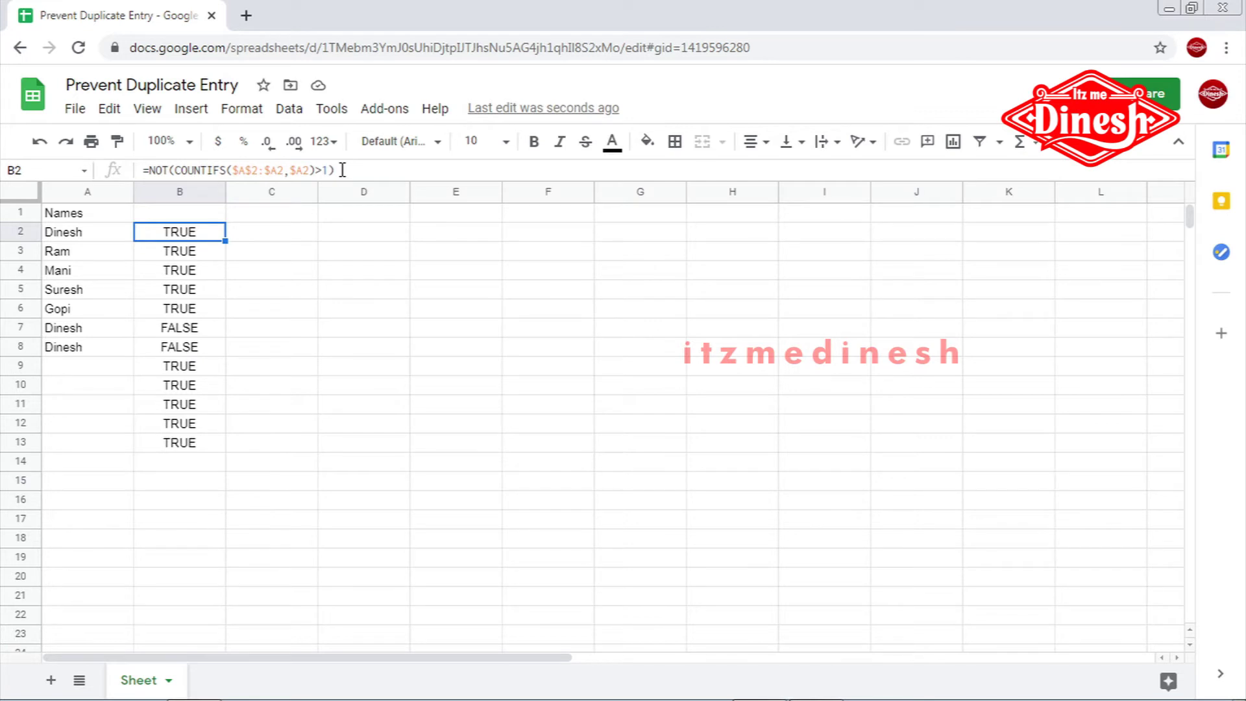
Step: Copy B2's formula from the formula bar and clear the sample names in A2:A14
drag(342, 170, 142, 170)
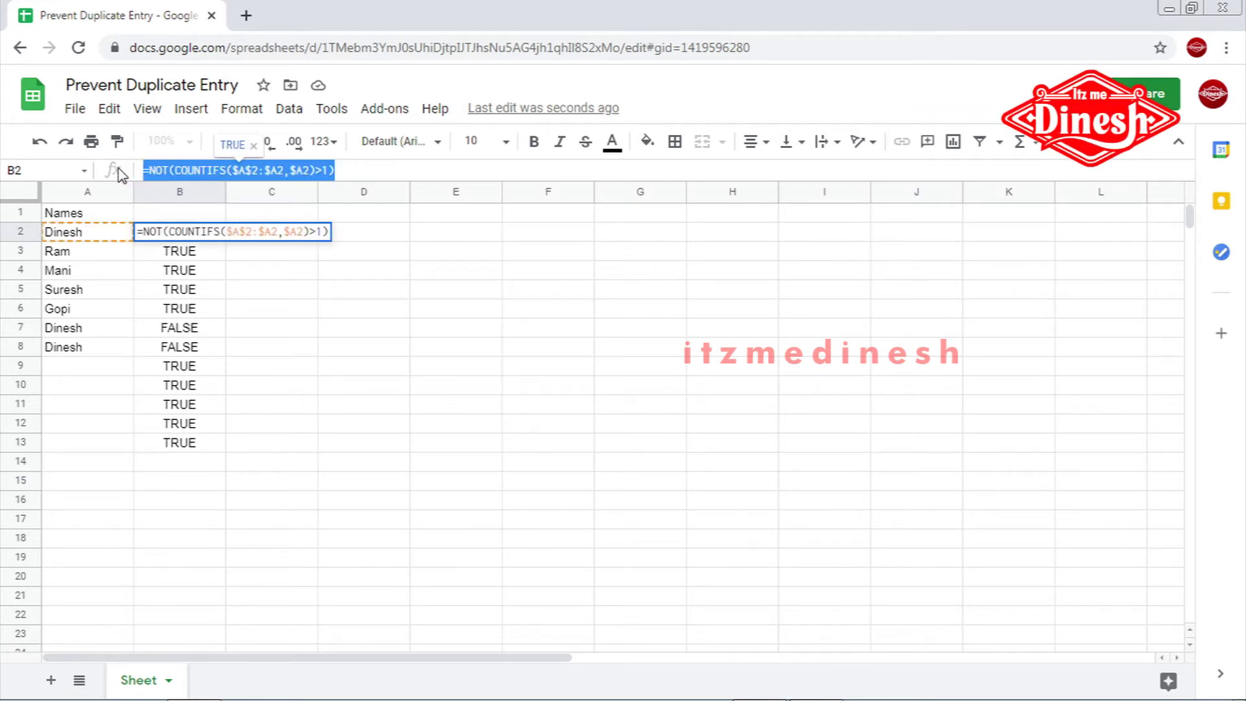
click(290, 312)
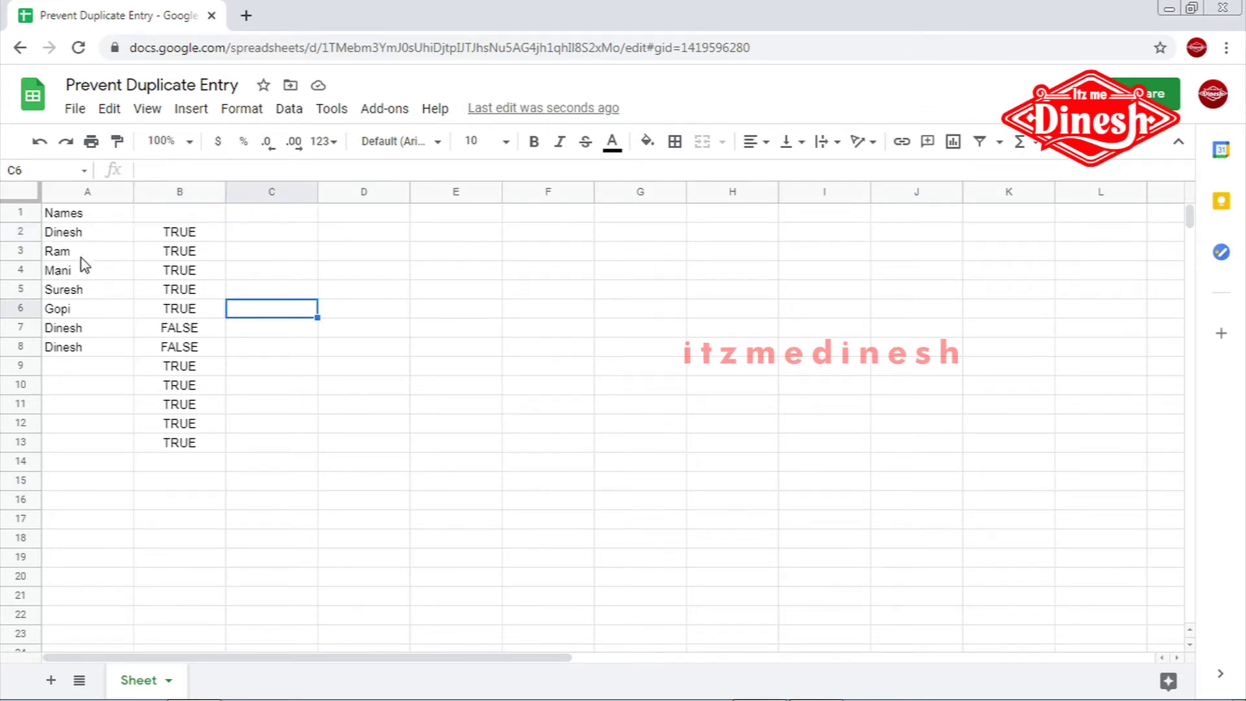
drag(83, 238, 95, 477)
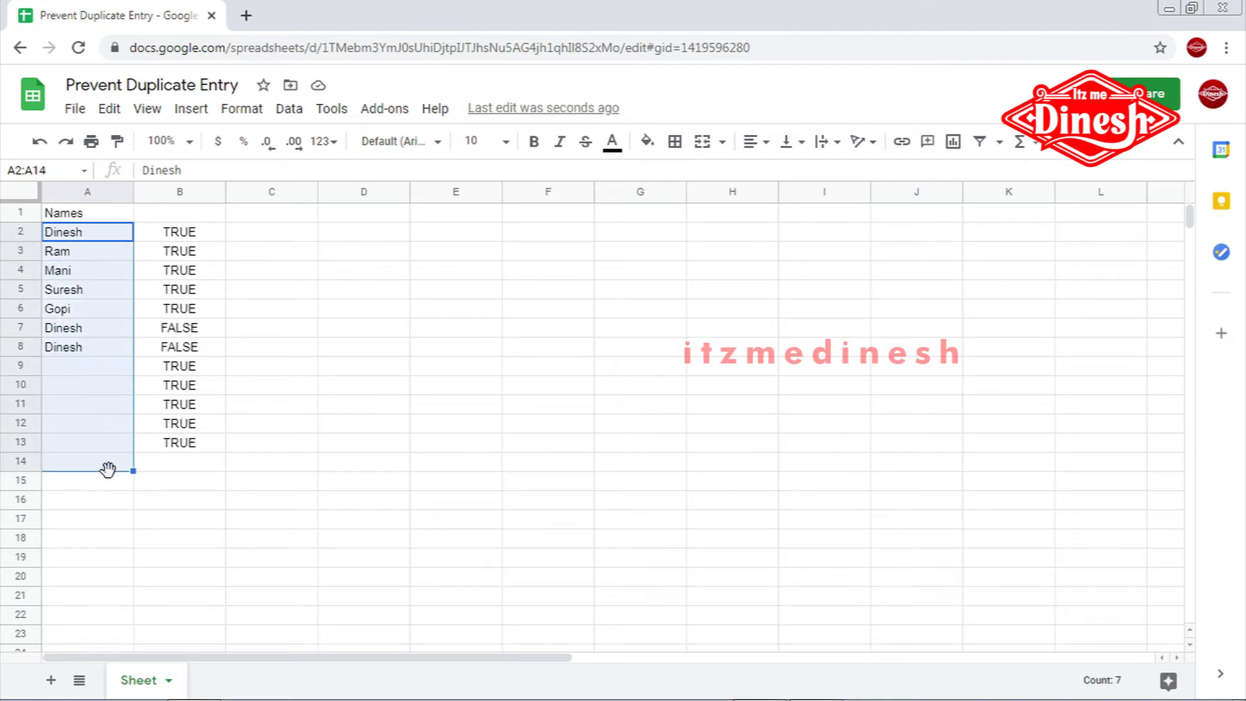
key(Delete)
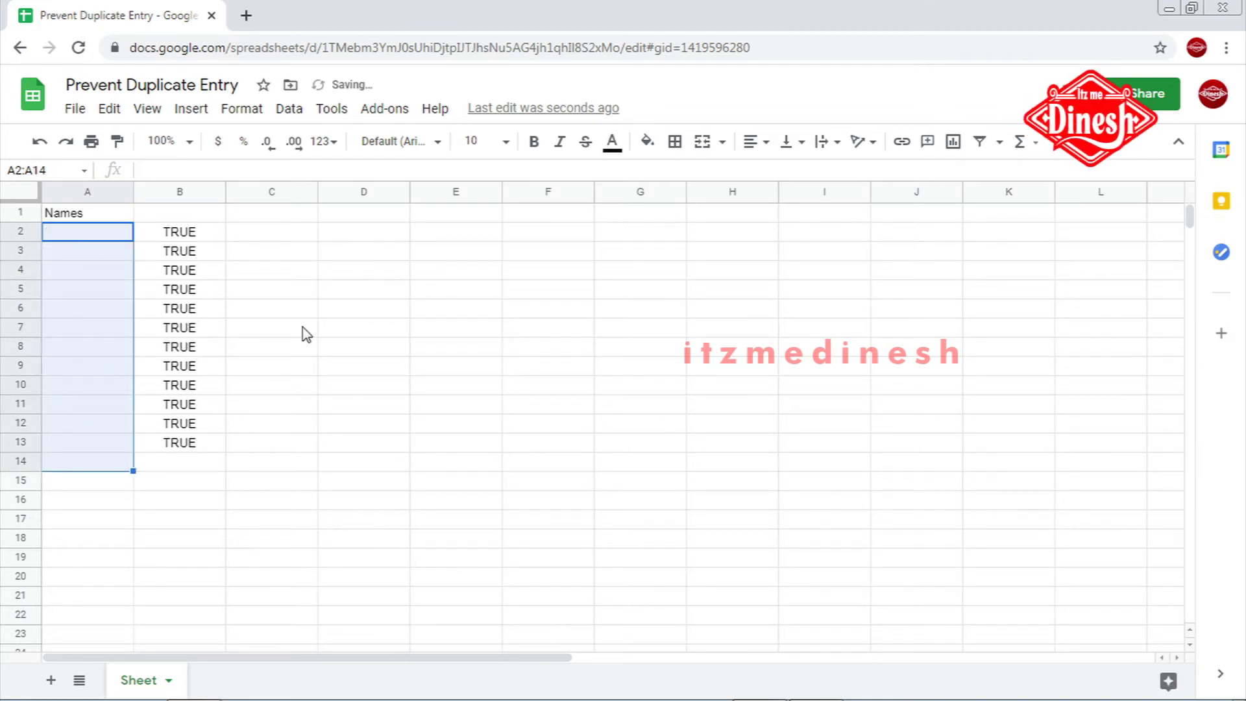
click(303, 331)
Step: Select A2:A35 as the range to validate
click(63, 233)
drag(65, 436, 88, 636)
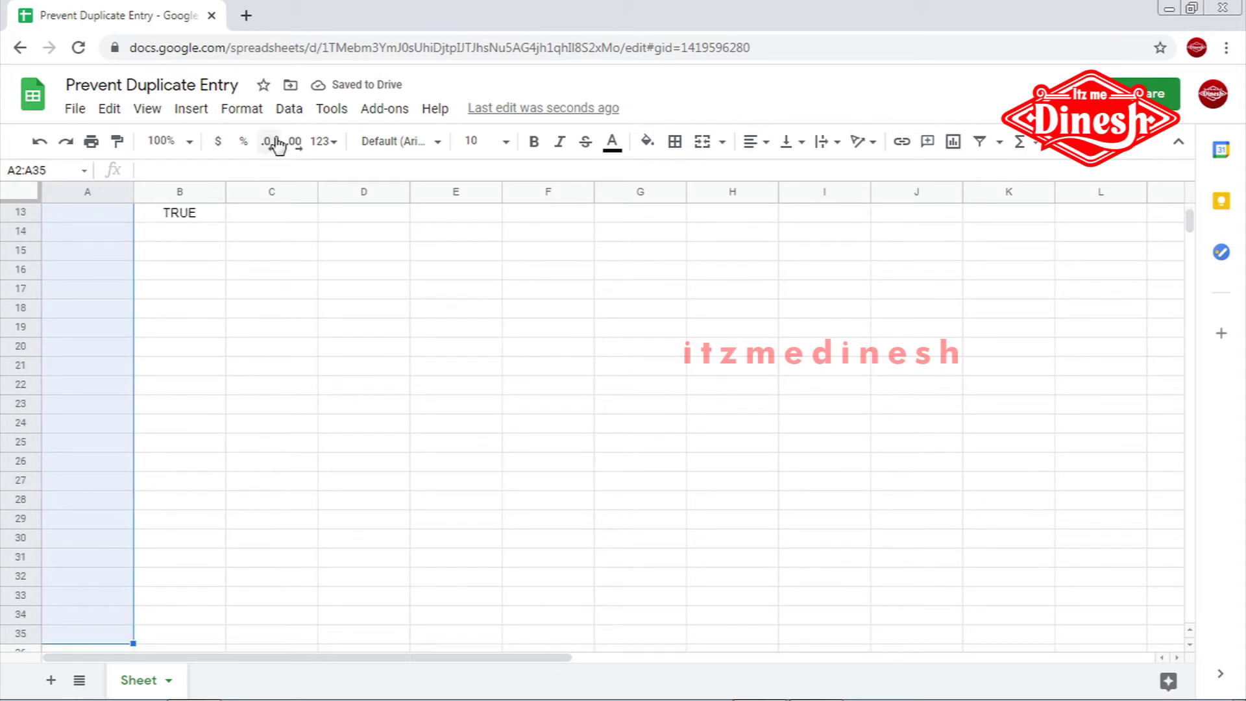
click(288, 108)
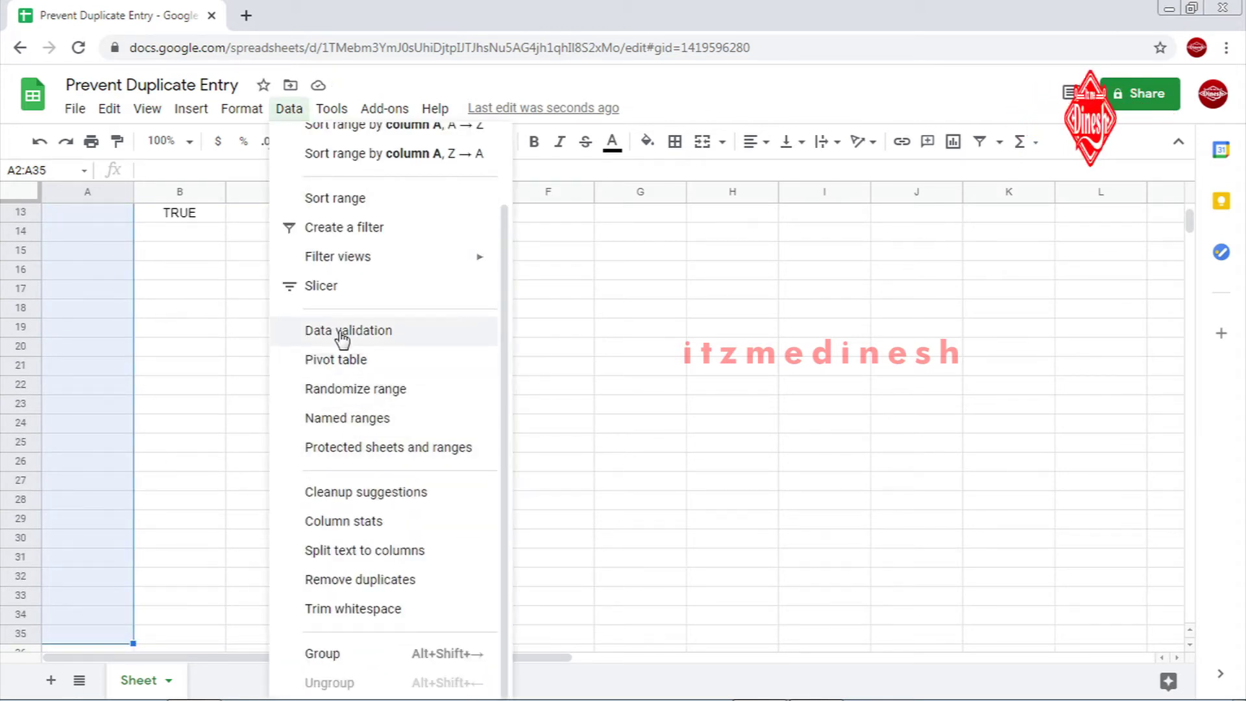
Step: Create a data validation rule using the pasted COUNTIFS formula as a custom formula
click(340, 334)
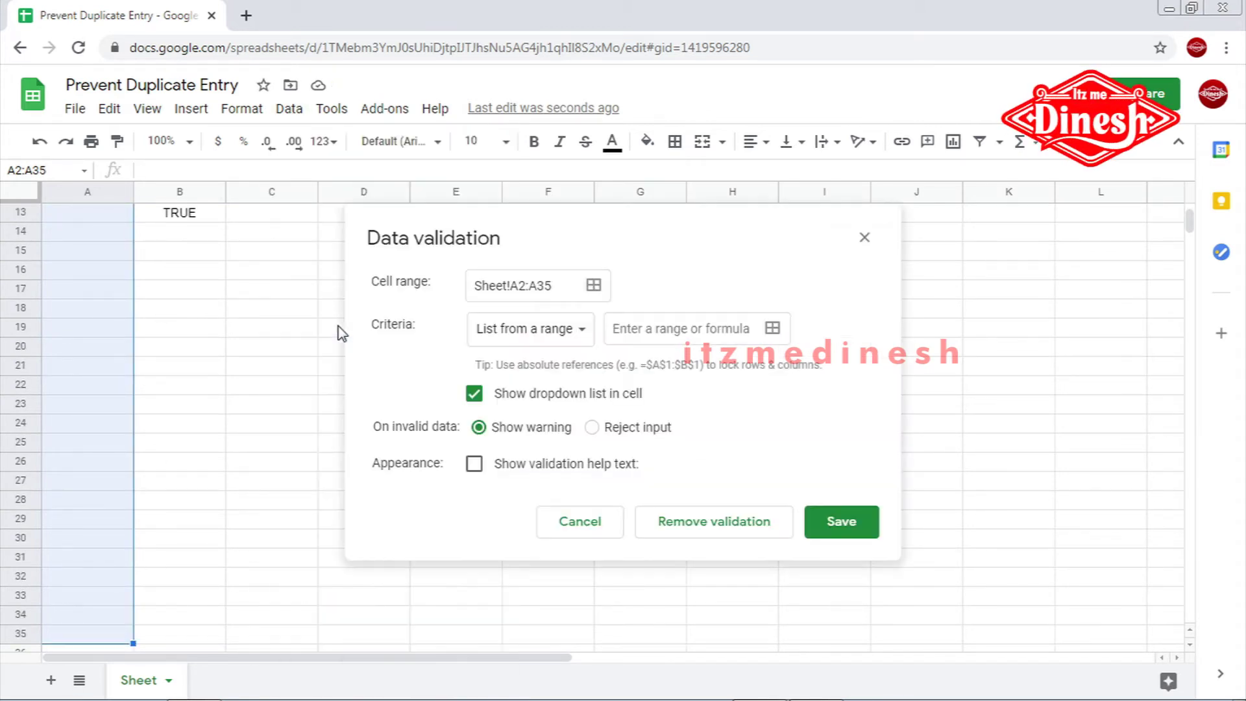
click(546, 330)
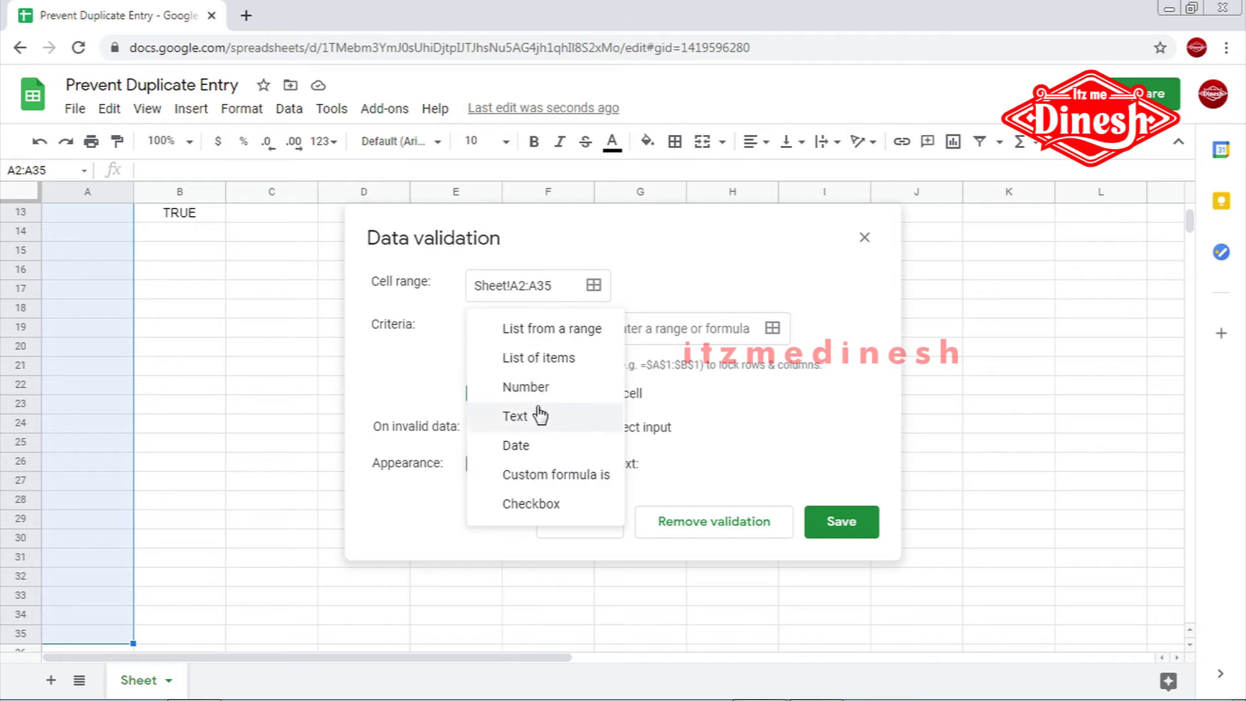
click(553, 480)
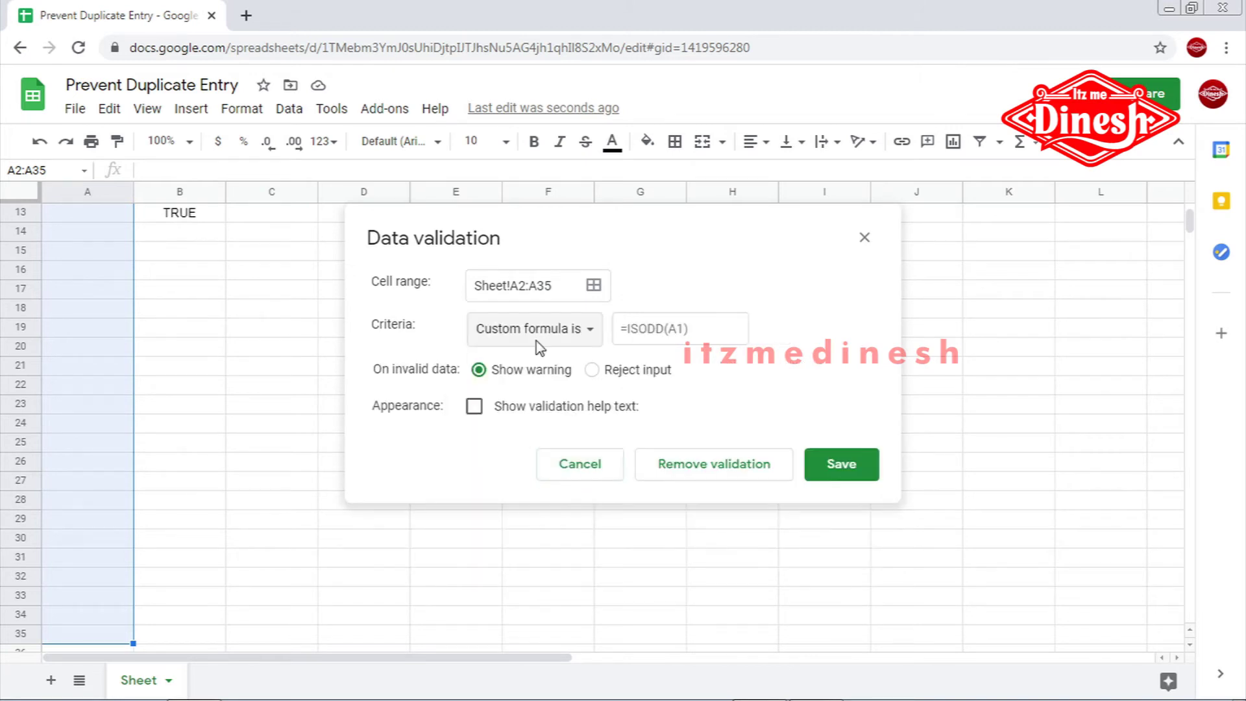
click(650, 326)
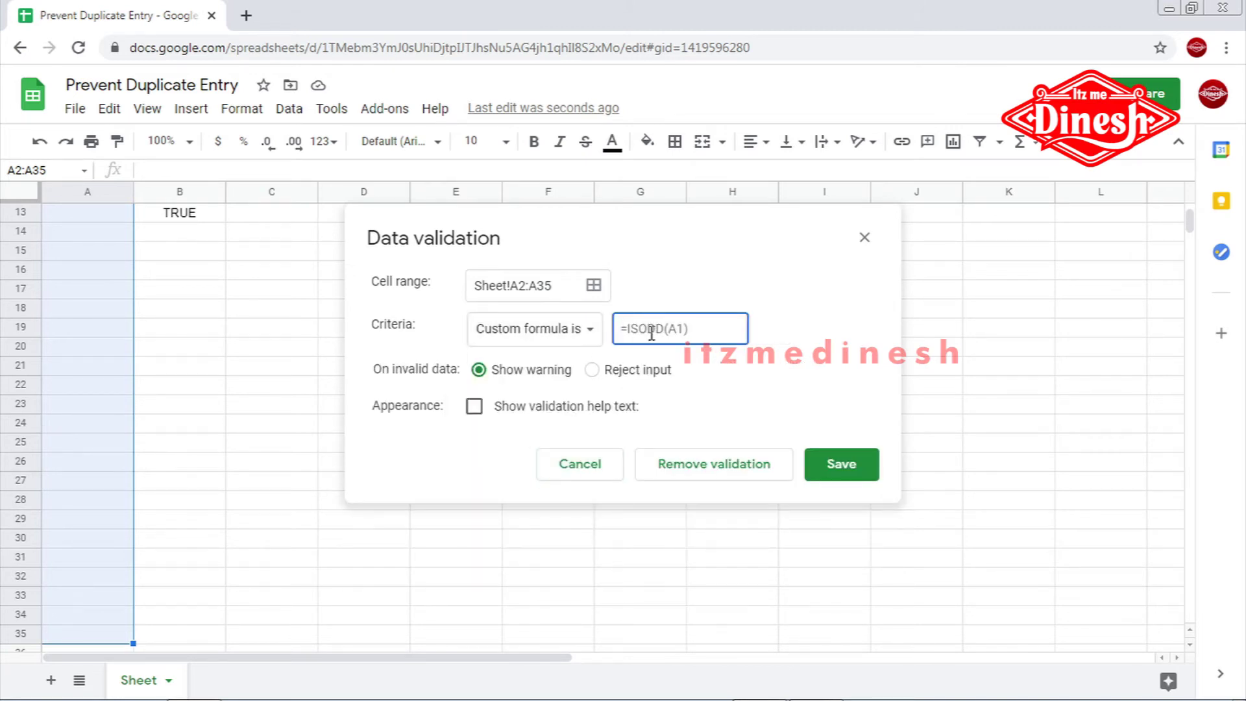
key(ctrl+v)
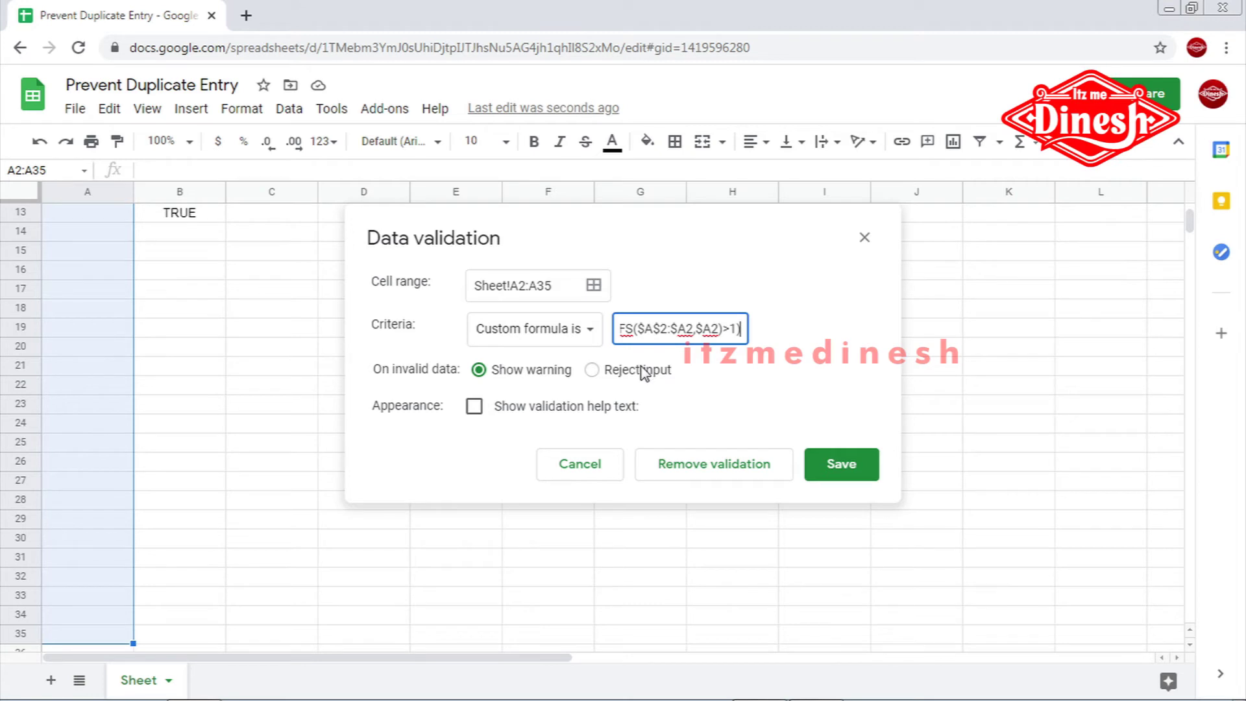
Step: Set the rule to reject input and start the help text 'This is a'
click(591, 370)
click(475, 409)
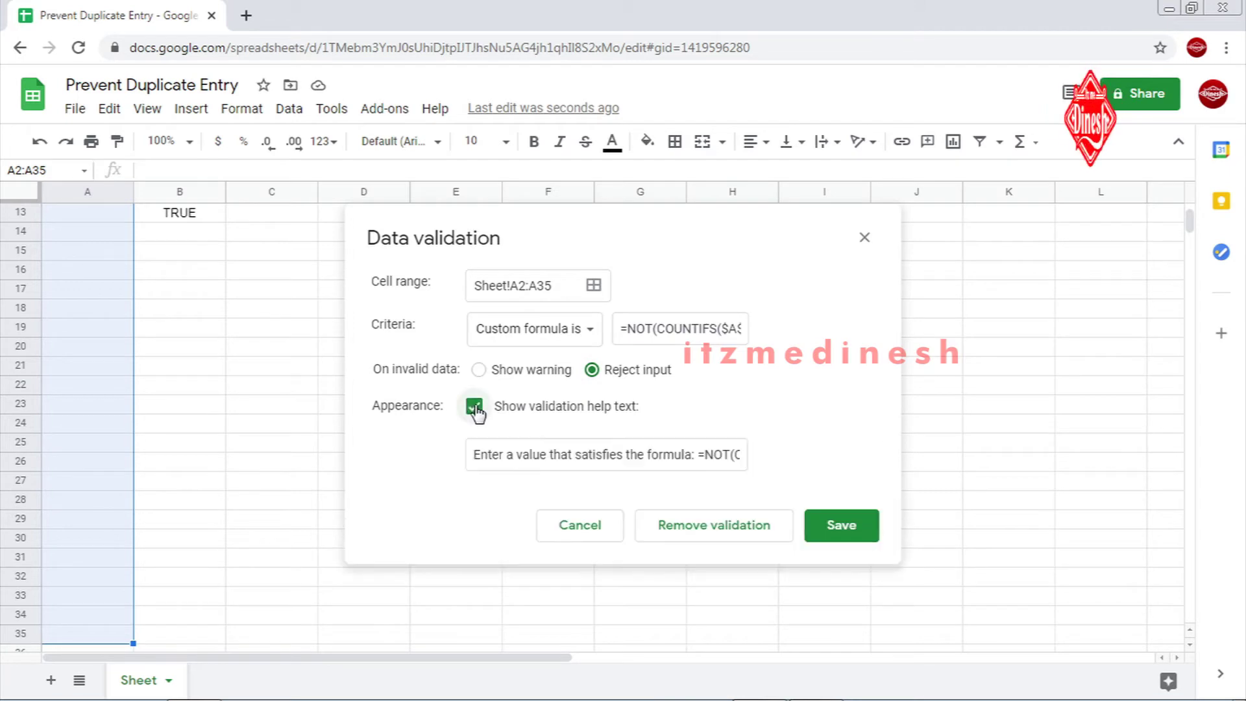
triple_click(542, 454)
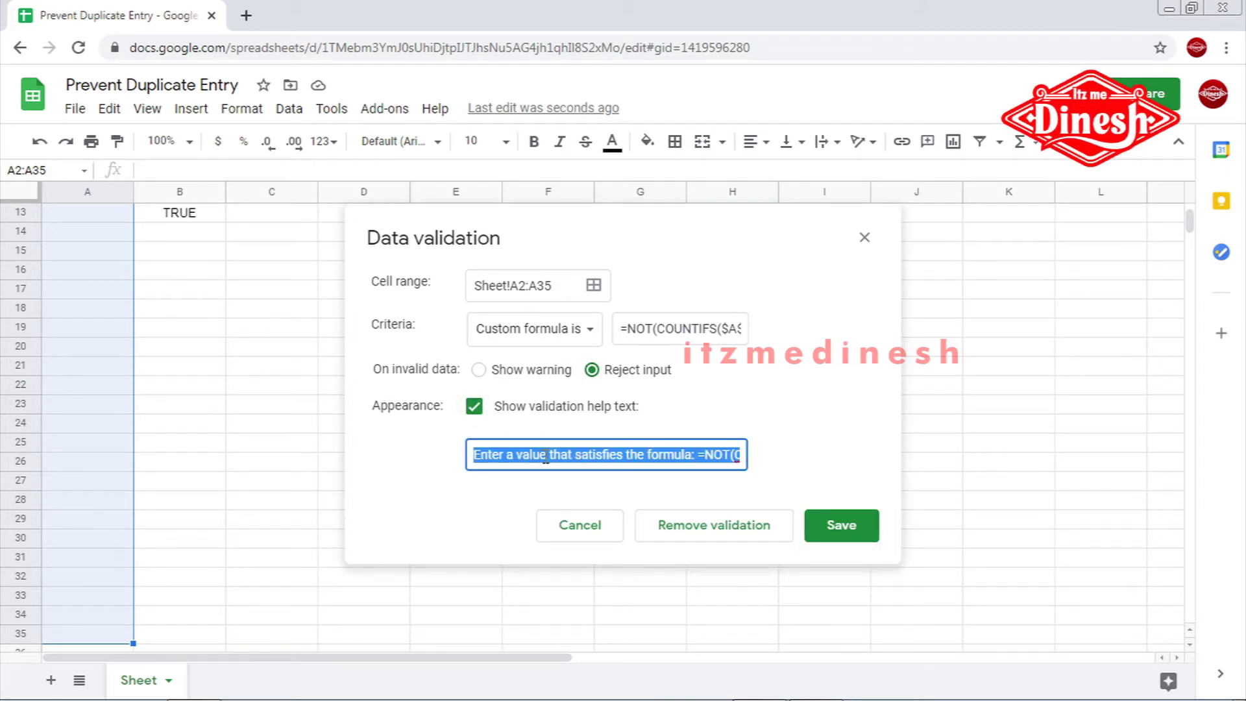
key(BackSpace)
text(ia)
key(BackSpace)
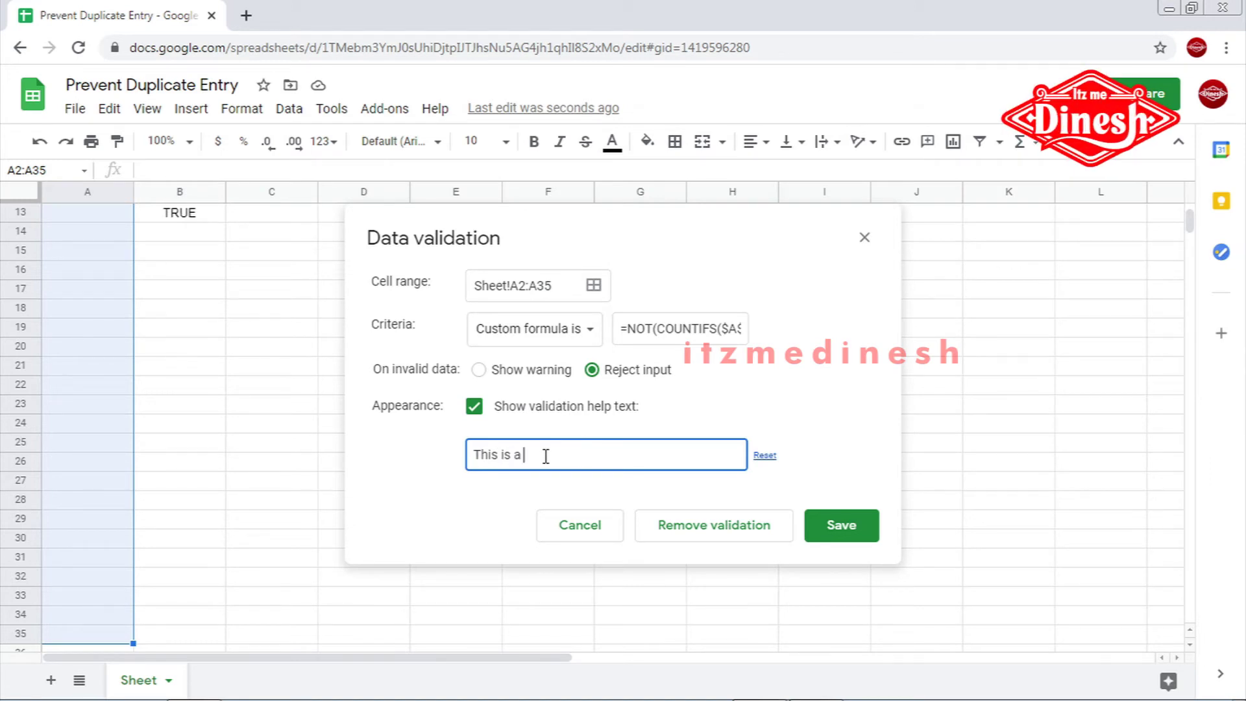
Step: Save the validation rule and return to cell A2
click(851, 532)
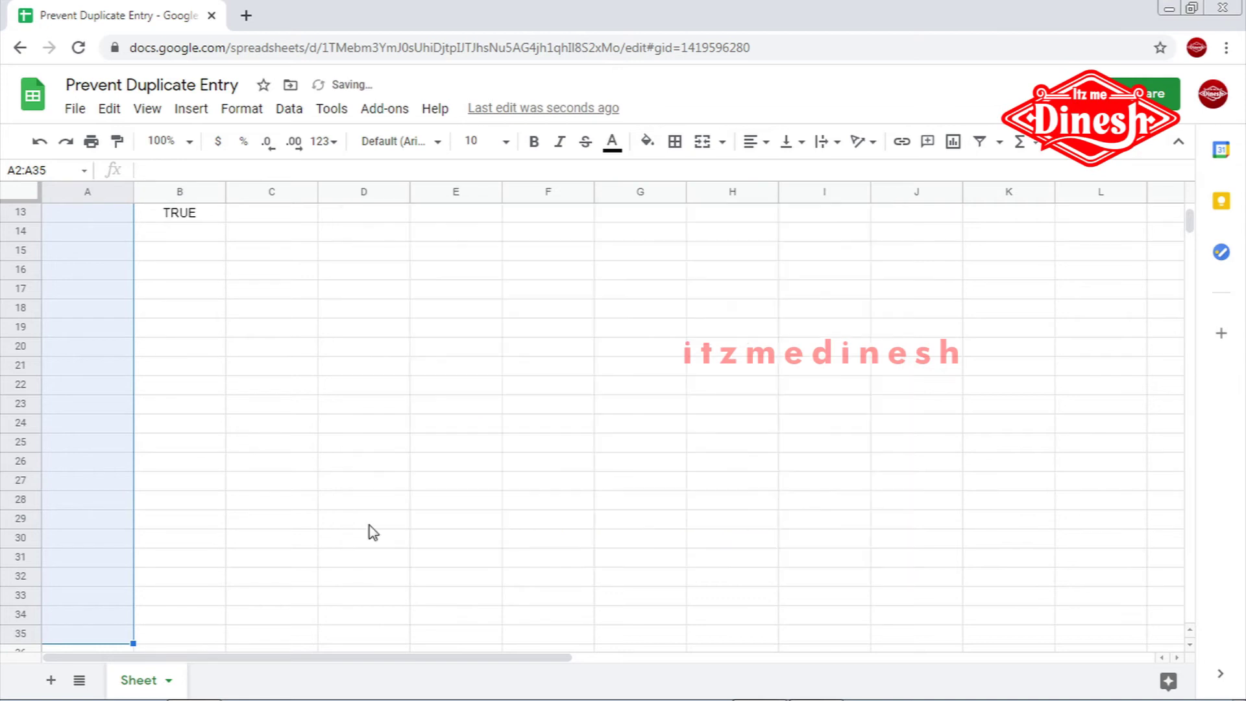
click(56, 410)
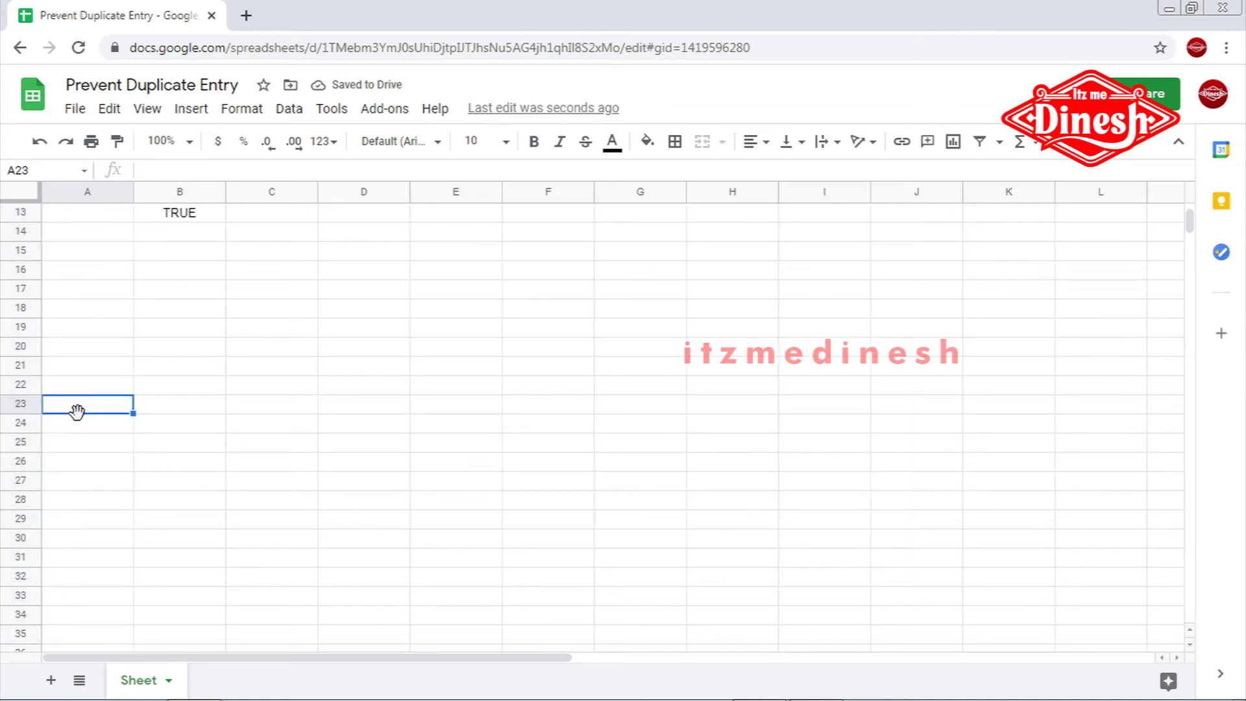
key(ctrl+Up)
key(Down)
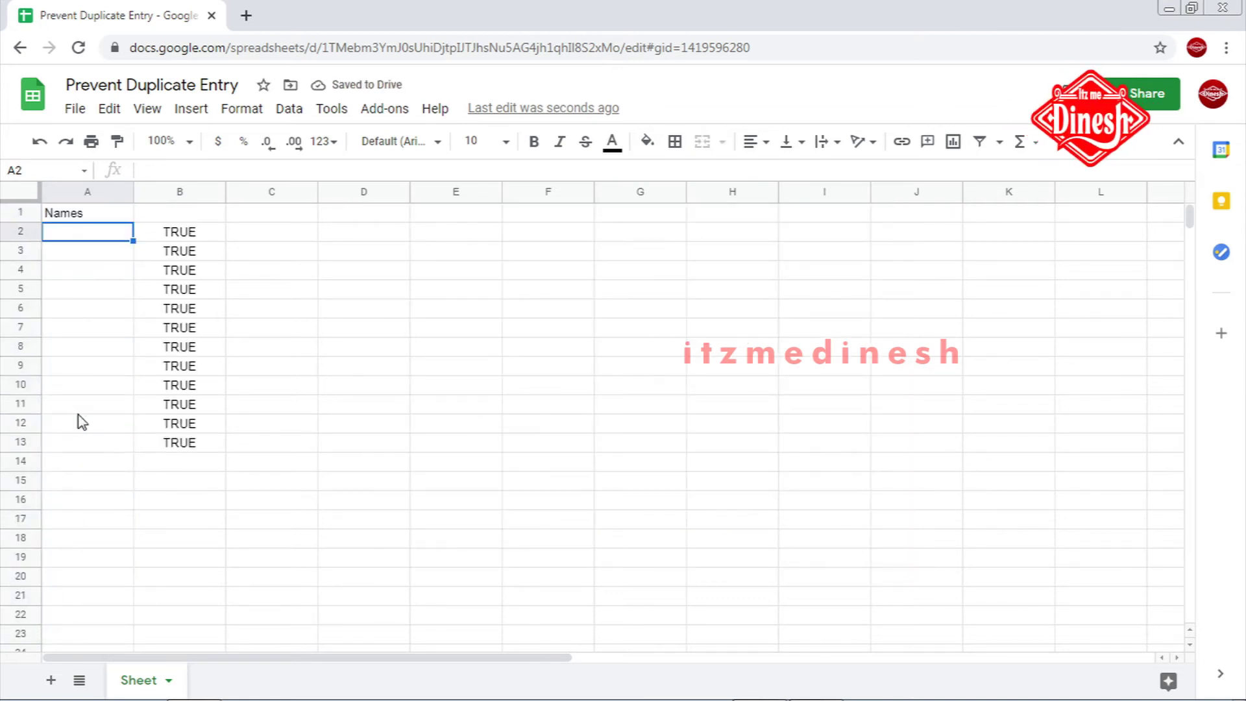
Step: Clear the TRUE helper values from column B
click(180, 192)
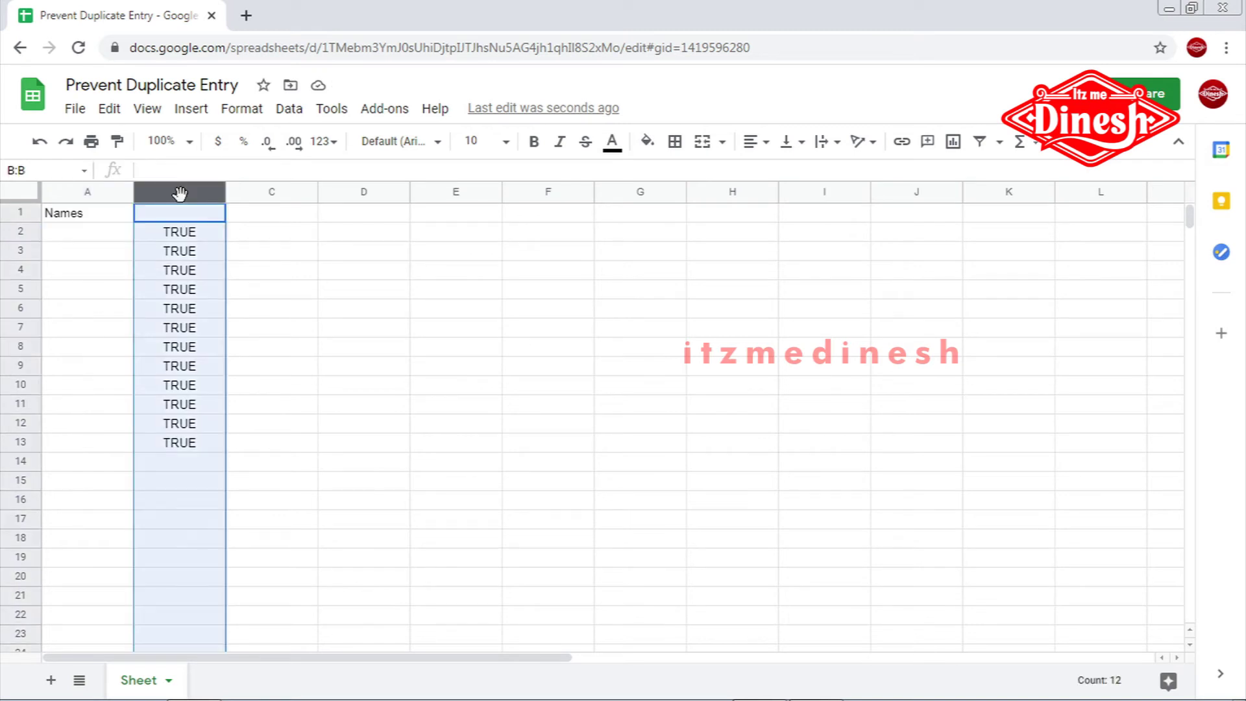
key(Delete)
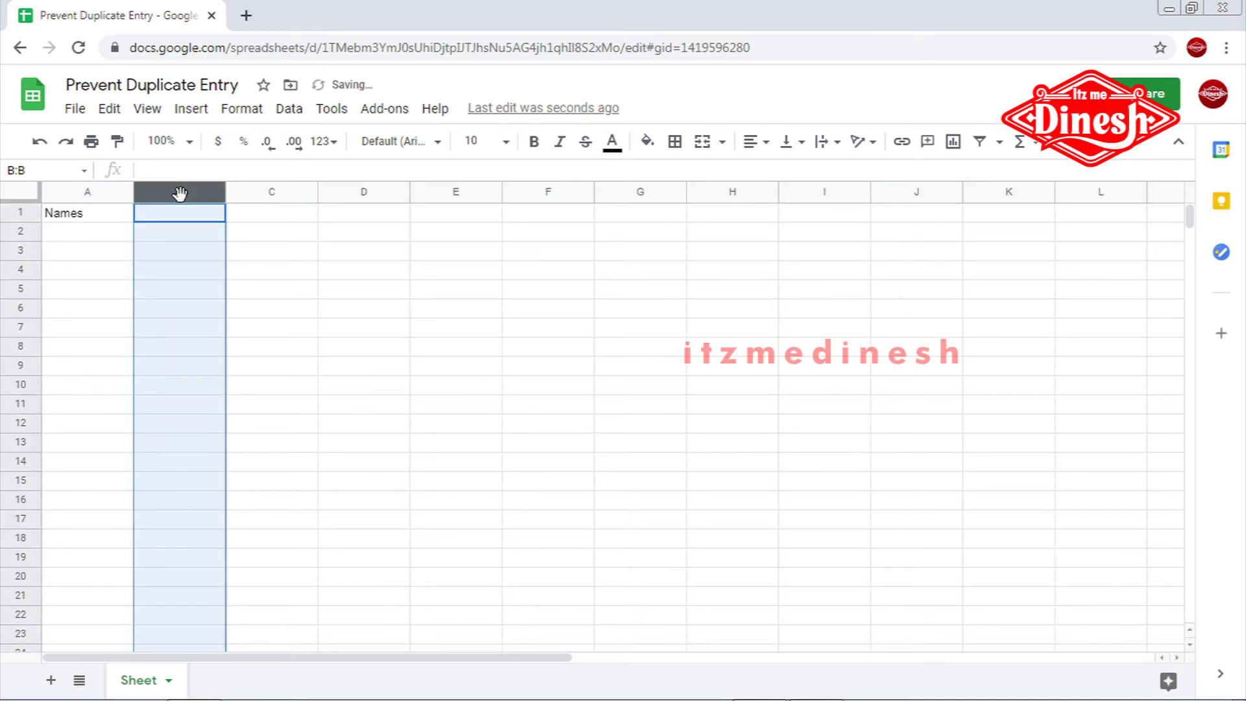
click(236, 311)
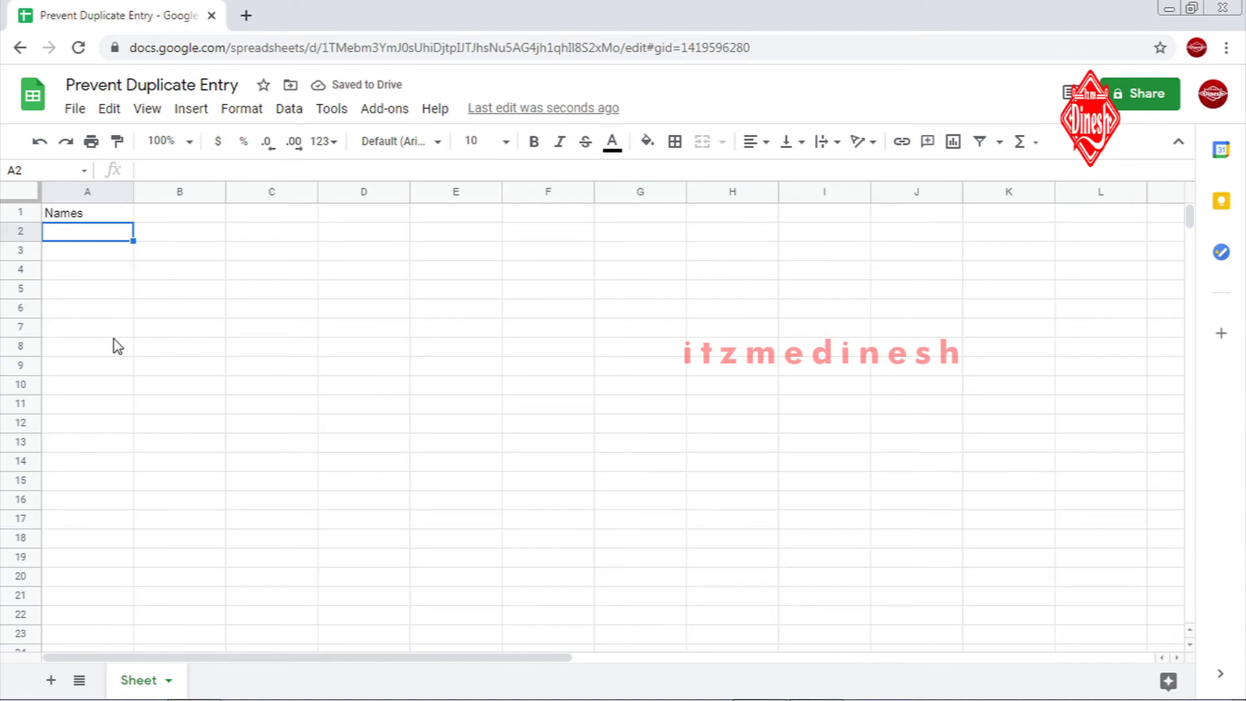
Step: Enter Dinesh, Raam, Vignesh and Suresh in A2:A5, then type Dinesh in A6
text(Dinesh)
key(Return)
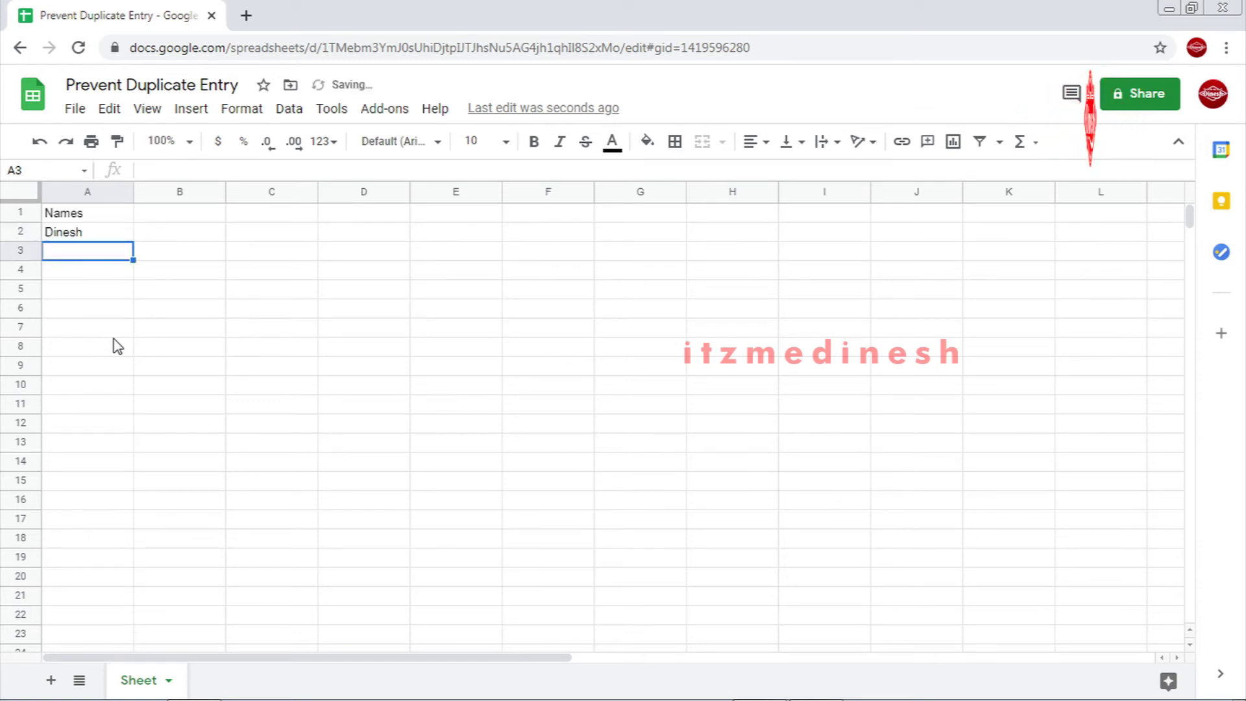
text(Raam)
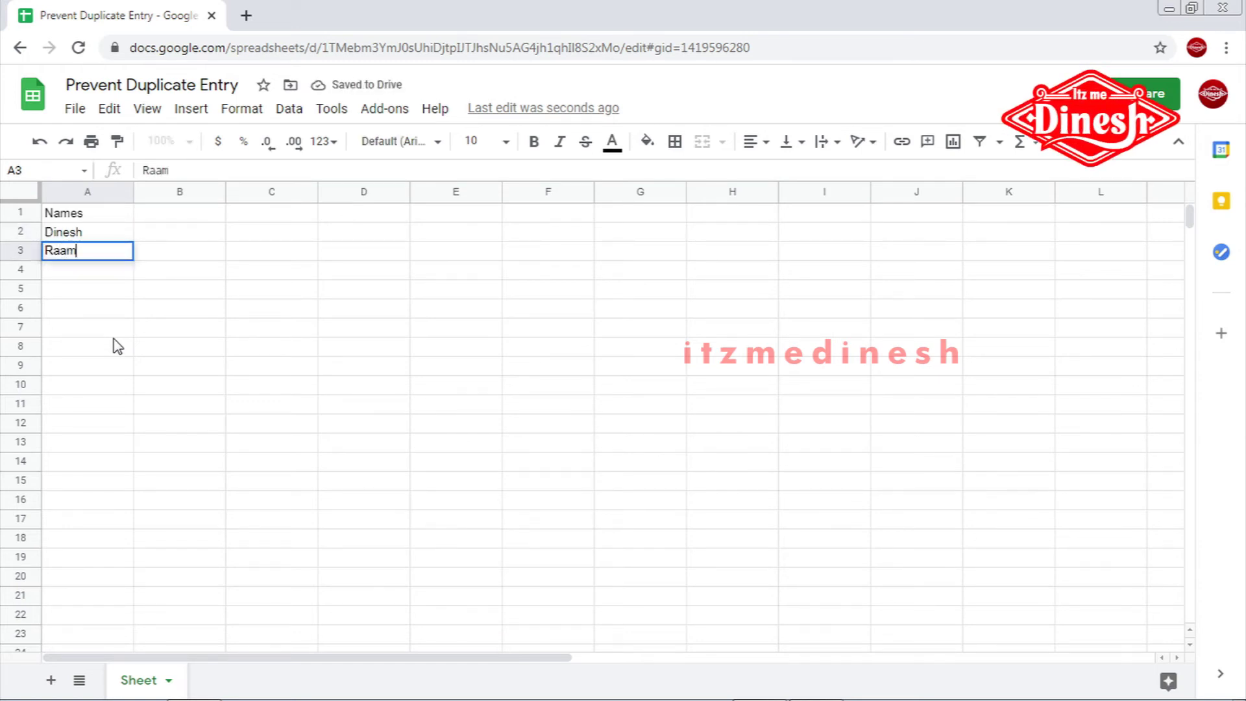
key(Return)
text(Vi)
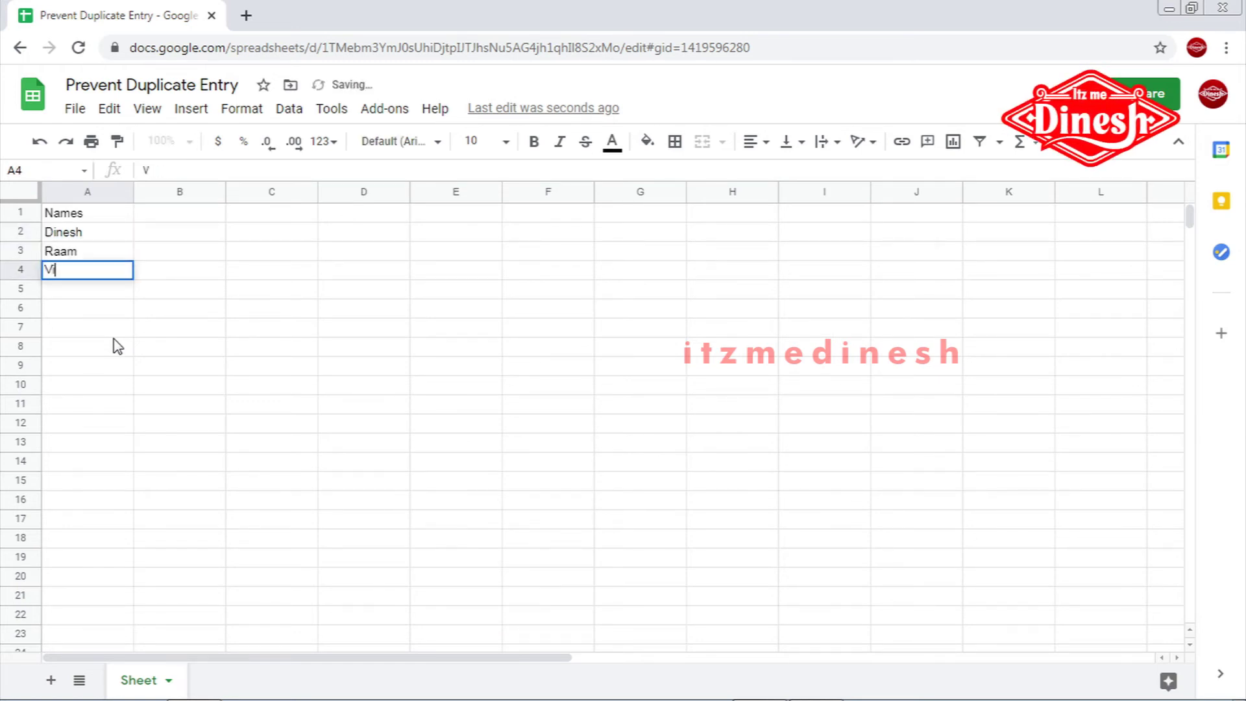
text(gnesh)
key(Return)
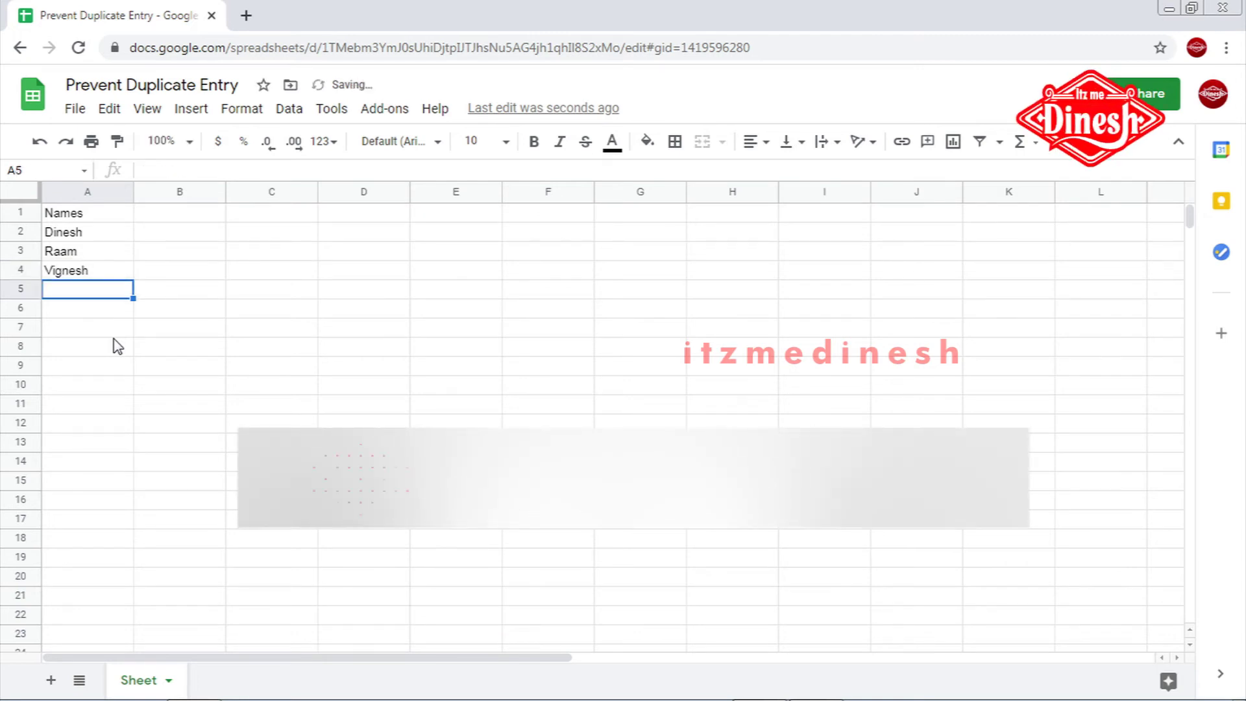
text(Suresh)
key(Return)
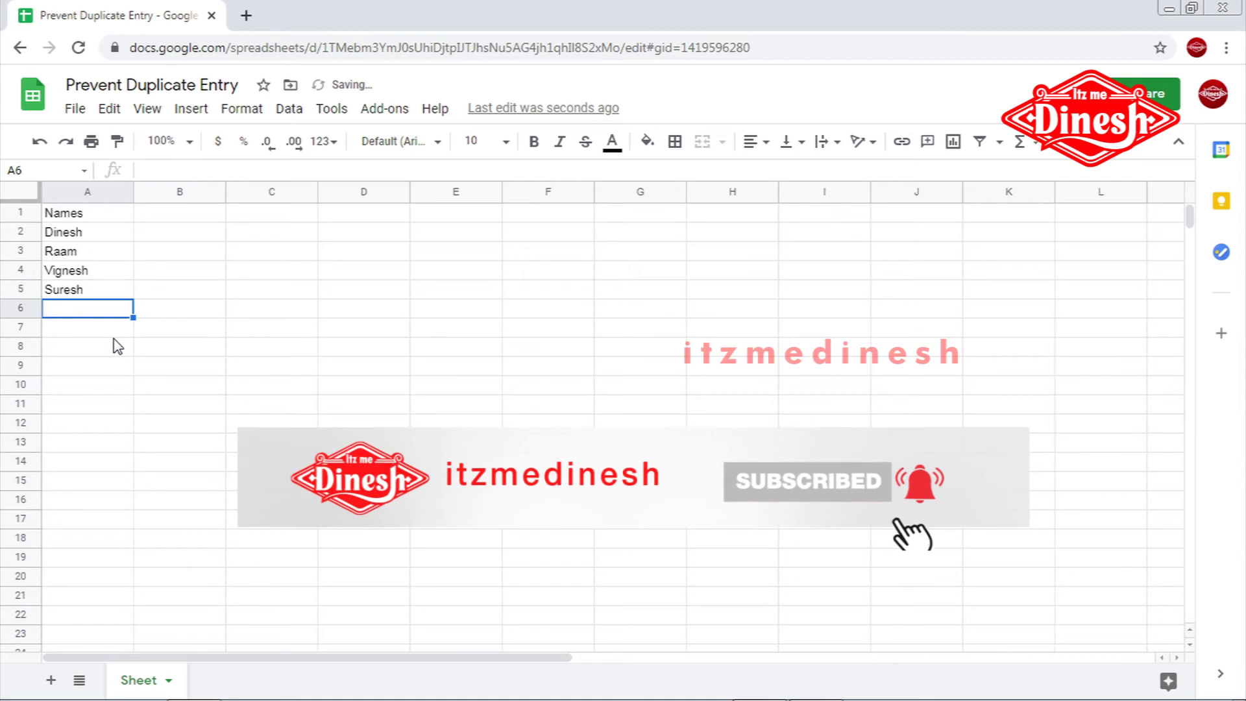
text(Dinesh)
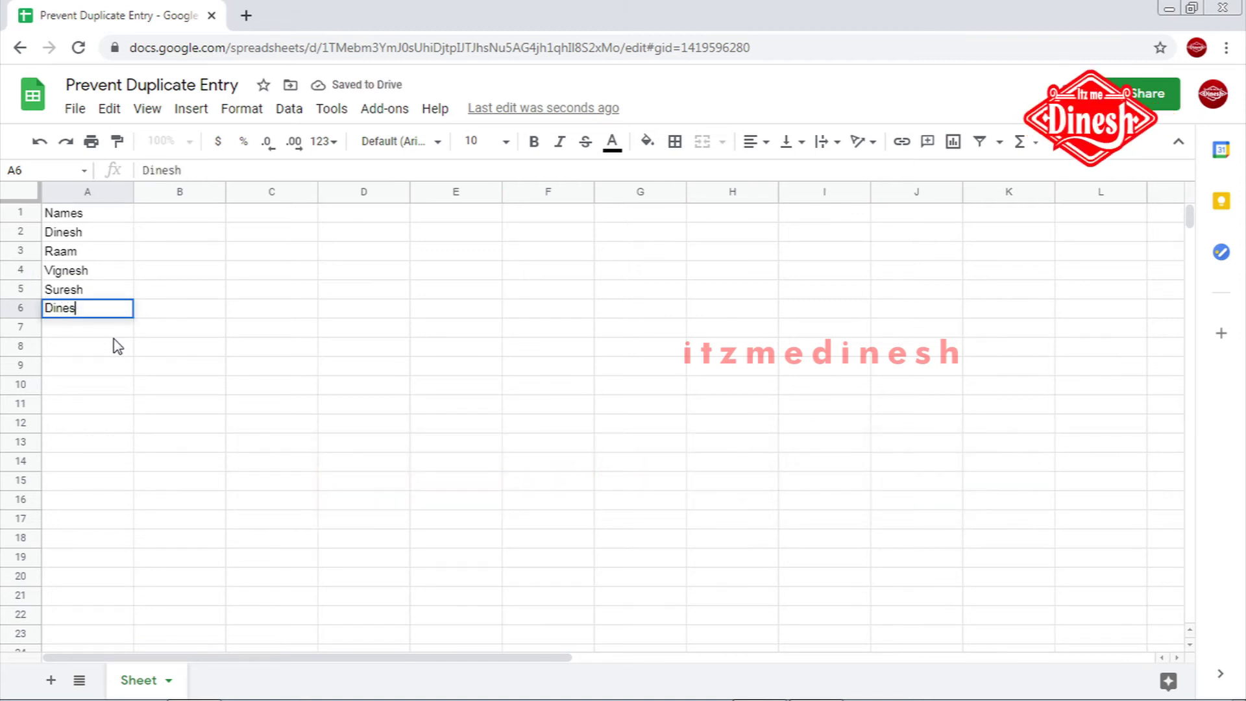
Step: Submit Dinesh in A6 and dismiss the 'This is a Duplicate Entry' rejection
key(Return)
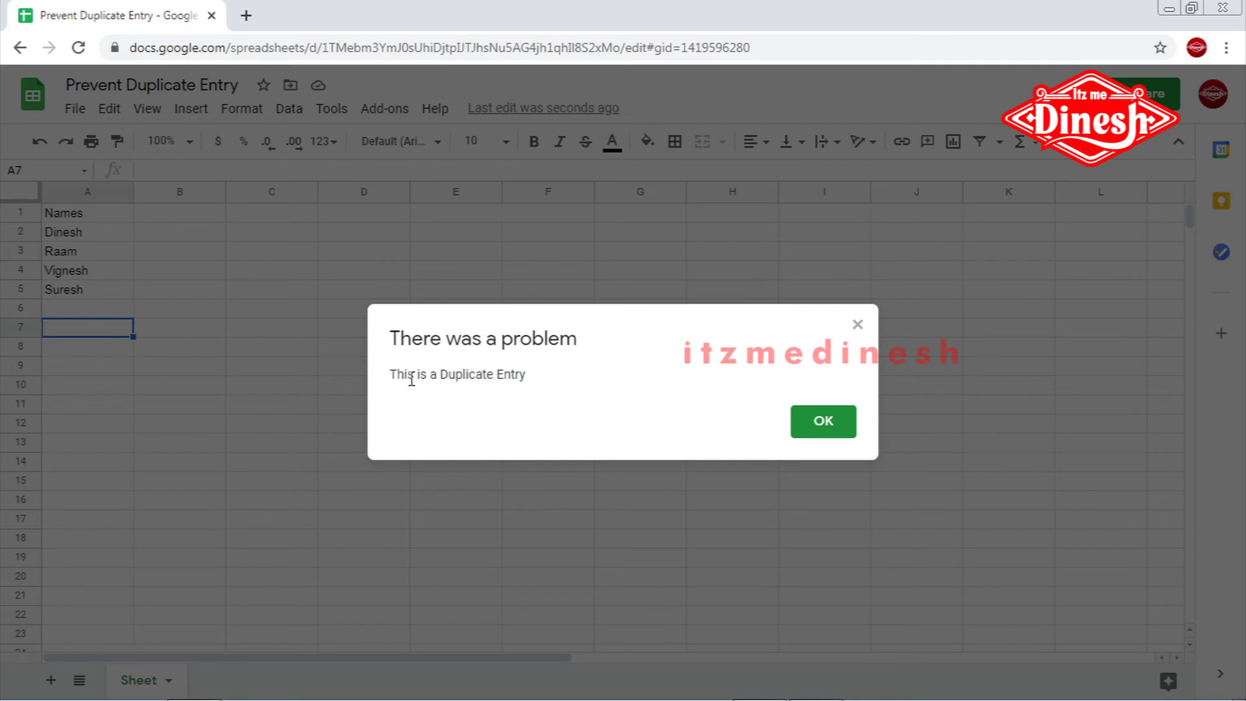
drag(391, 376, 528, 384)
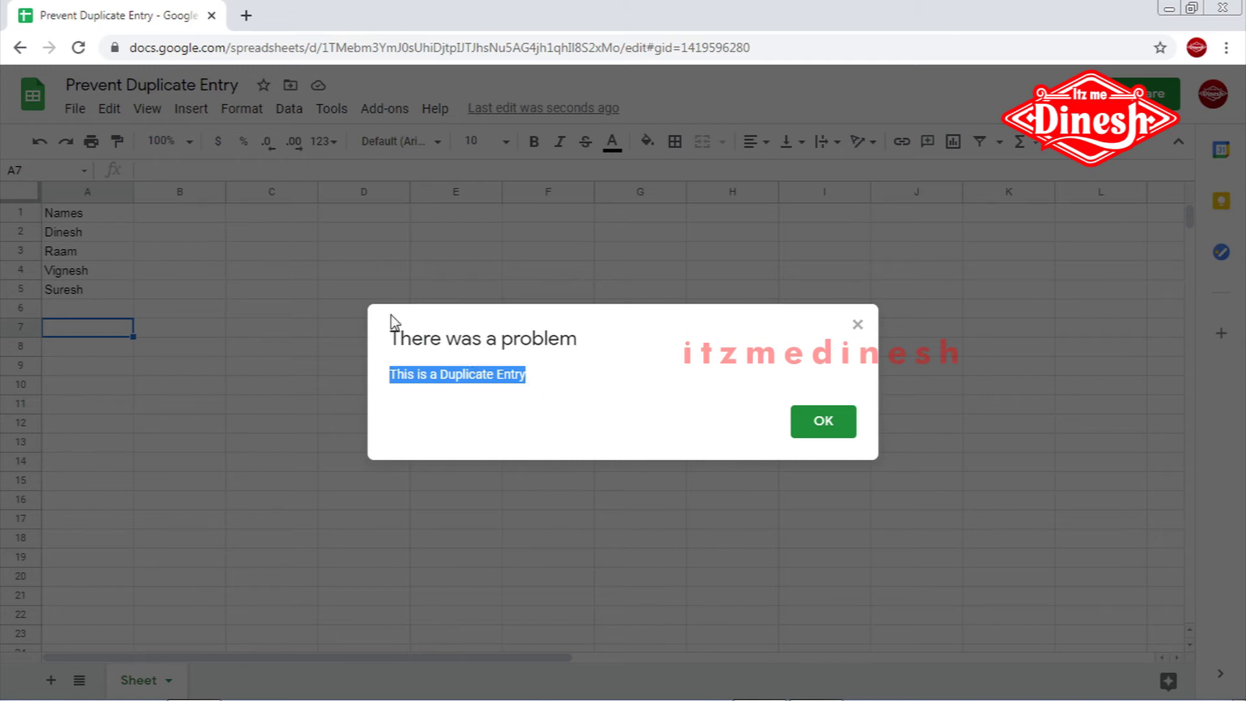
drag(400, 334, 294, 344)
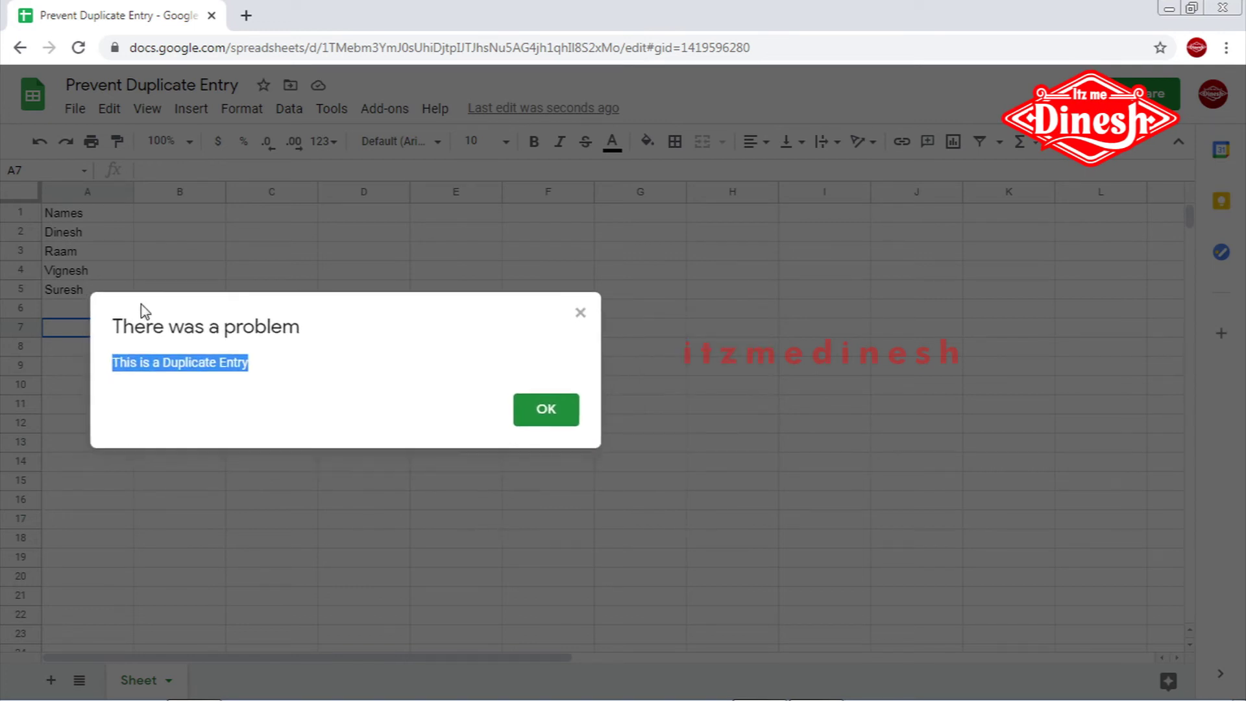
drag(205, 325, 196, 293)
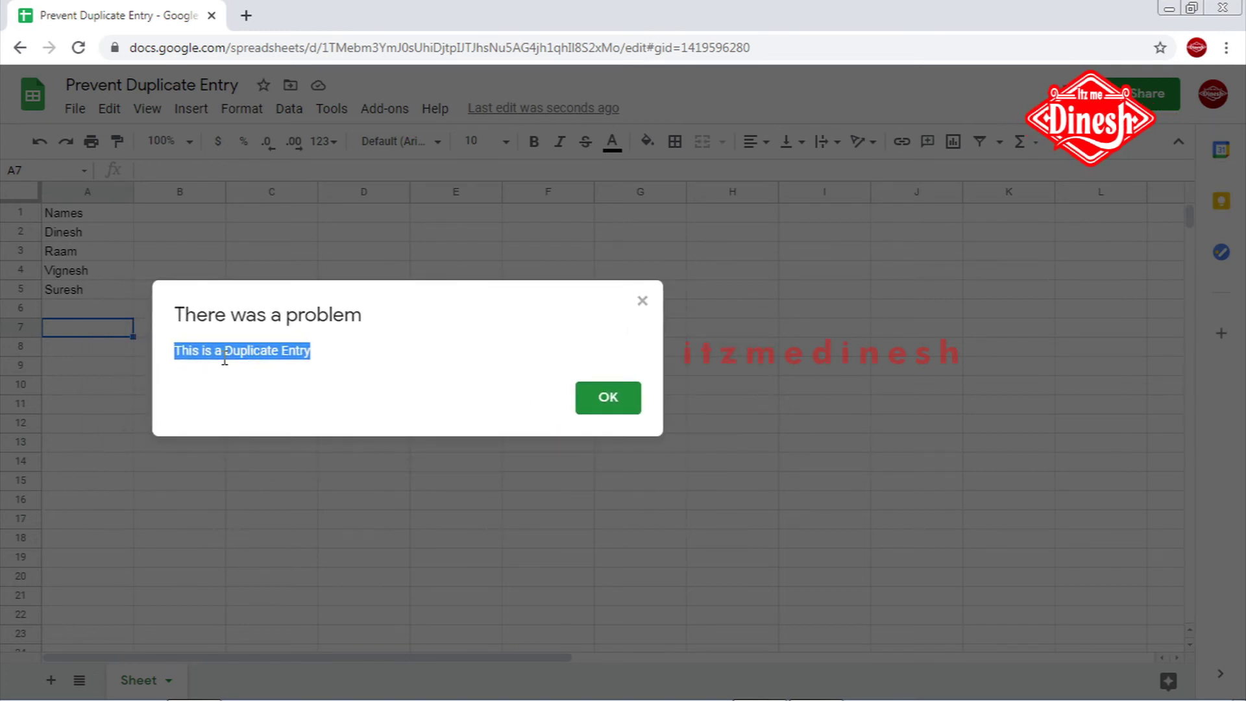
click(608, 398)
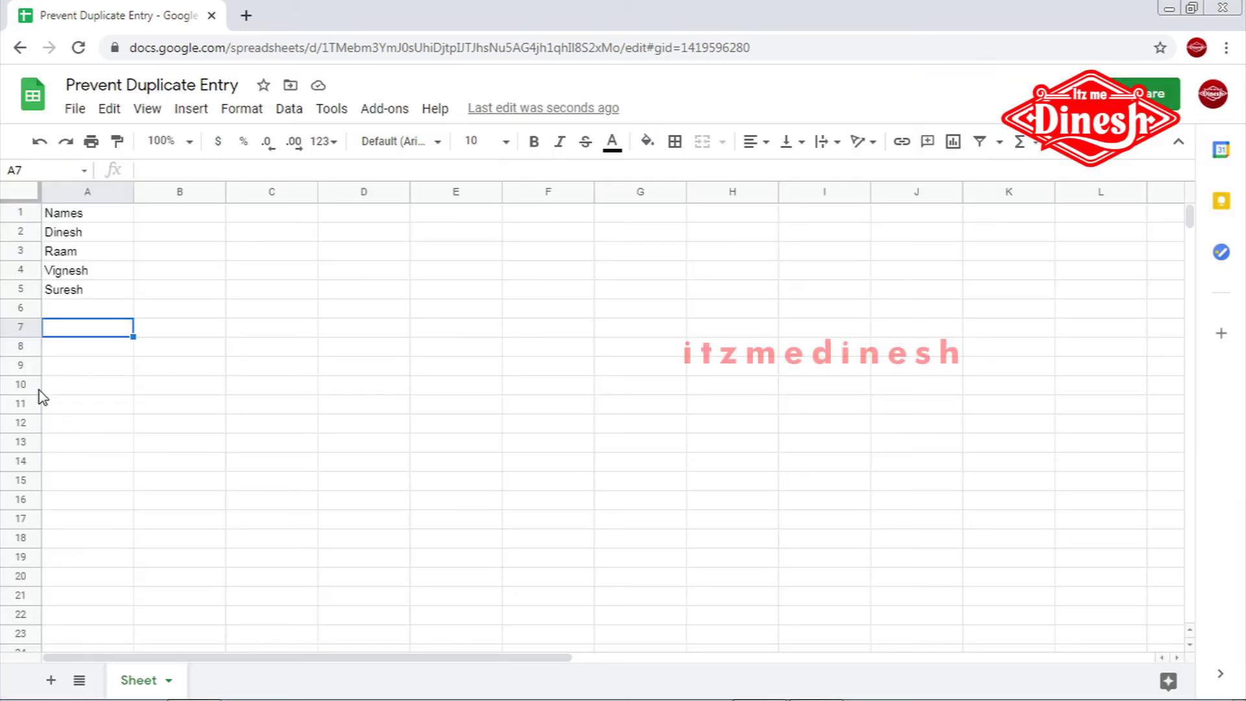
Step: Try Suresh in A6 and dismiss the duplicate rejection as well
click(74, 311)
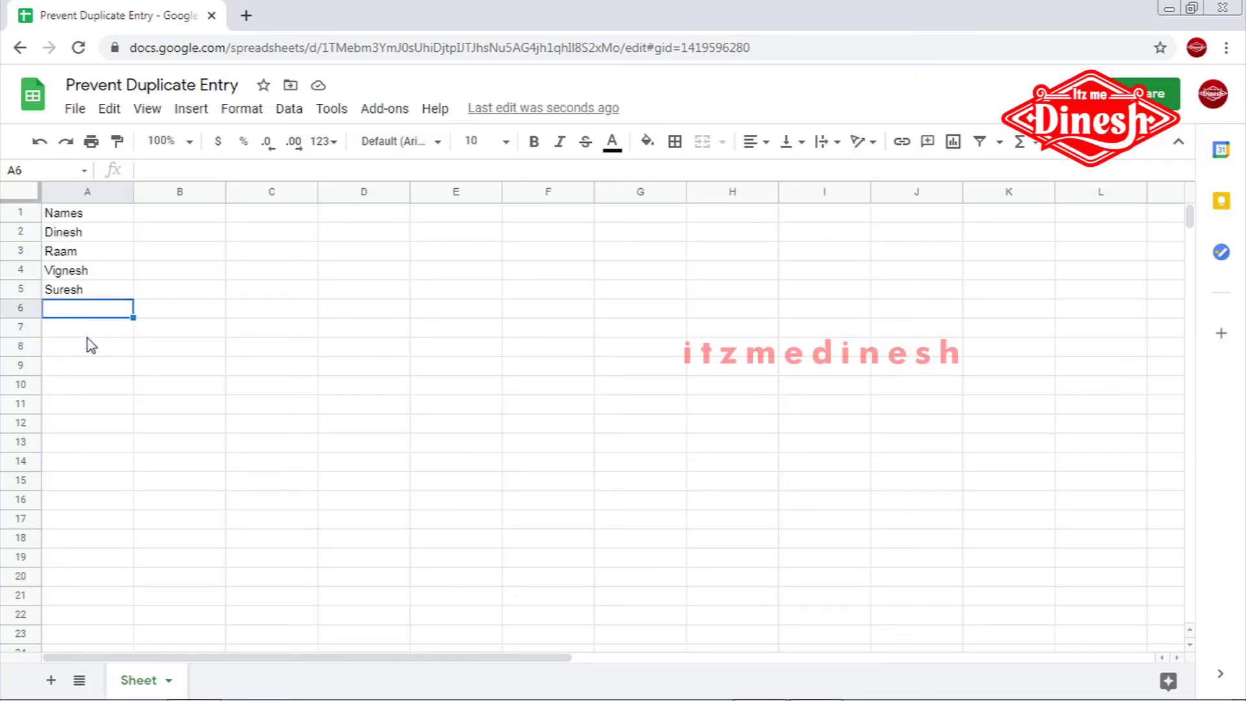
text(Suresh)
key(Return)
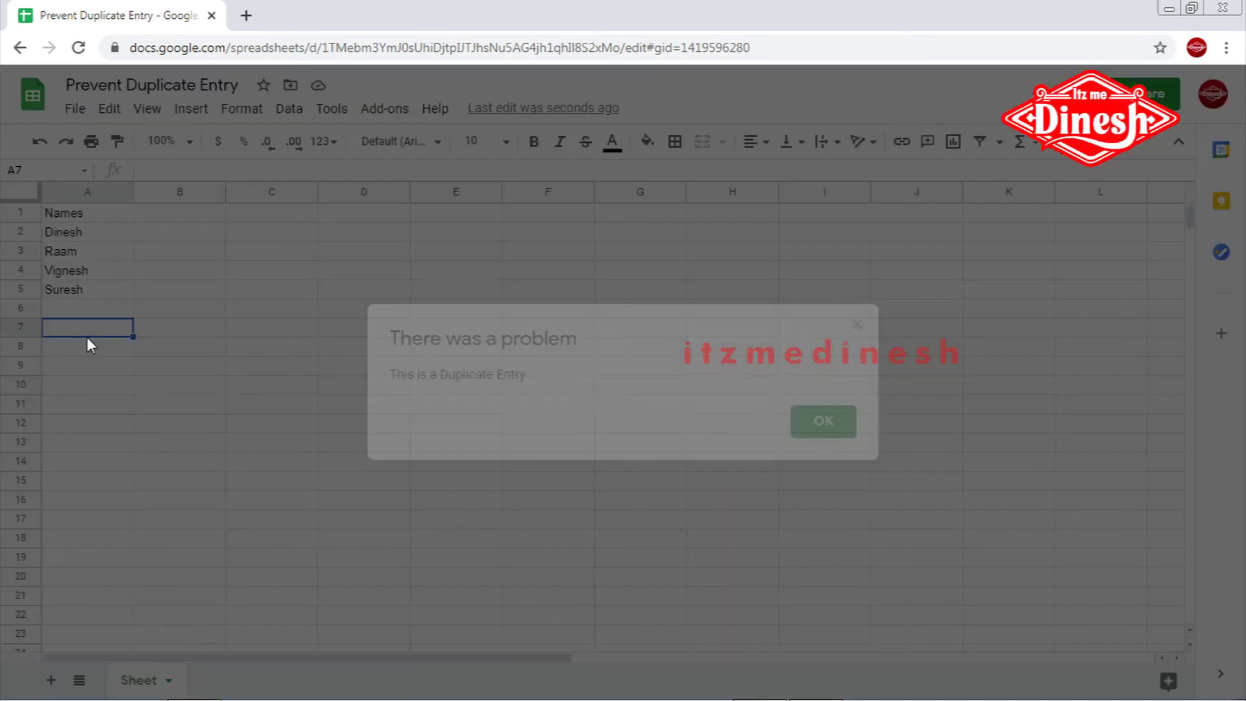
key(Return)
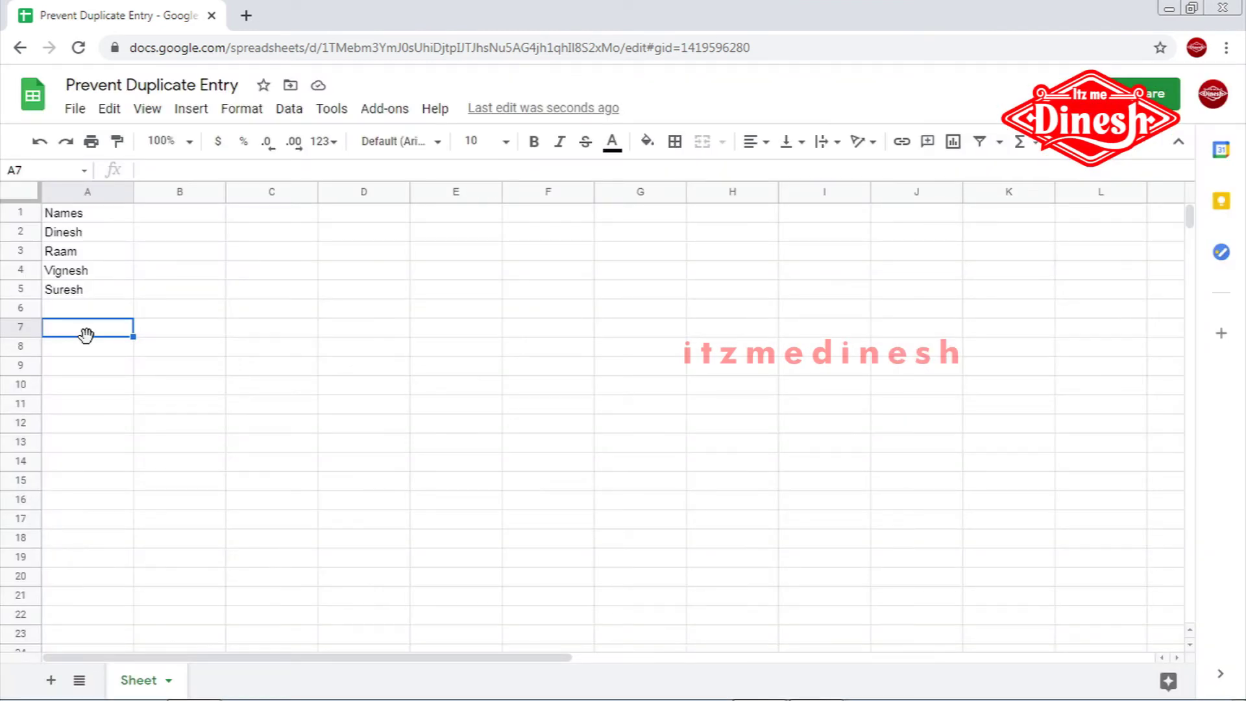
Step: Enter Ramesh in cell A6
key(Up)
text(Ramesh)
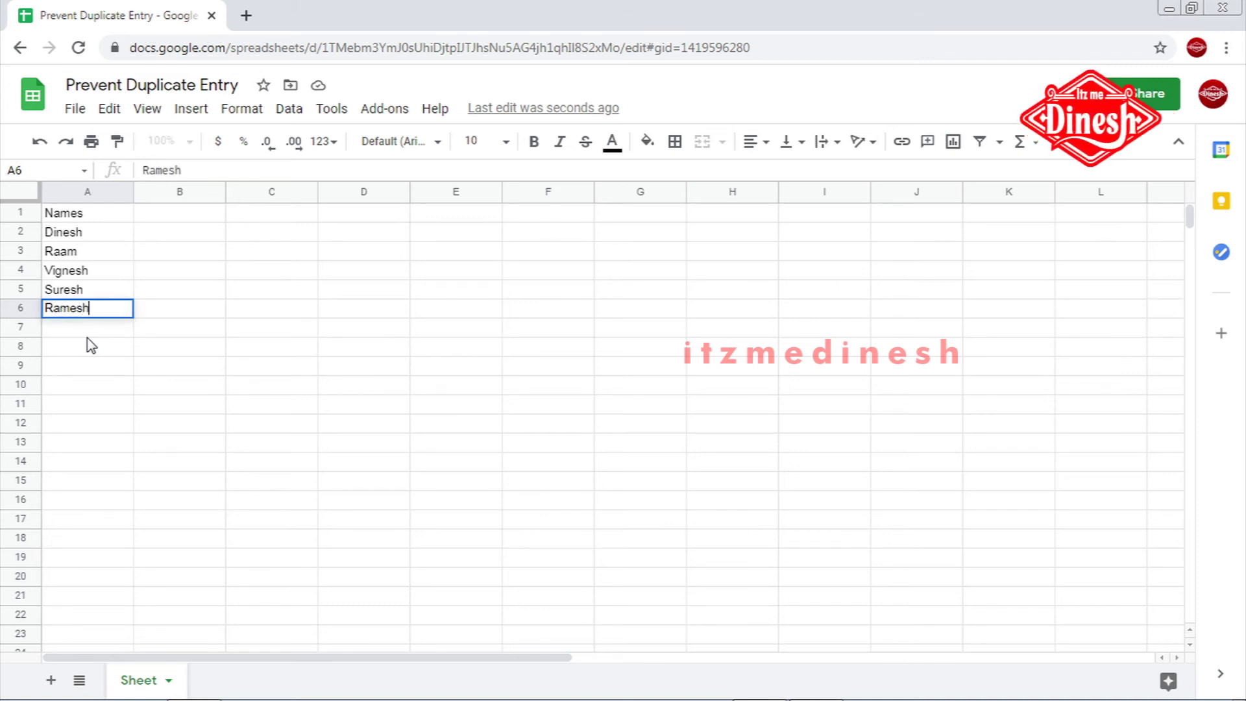
key(Return)
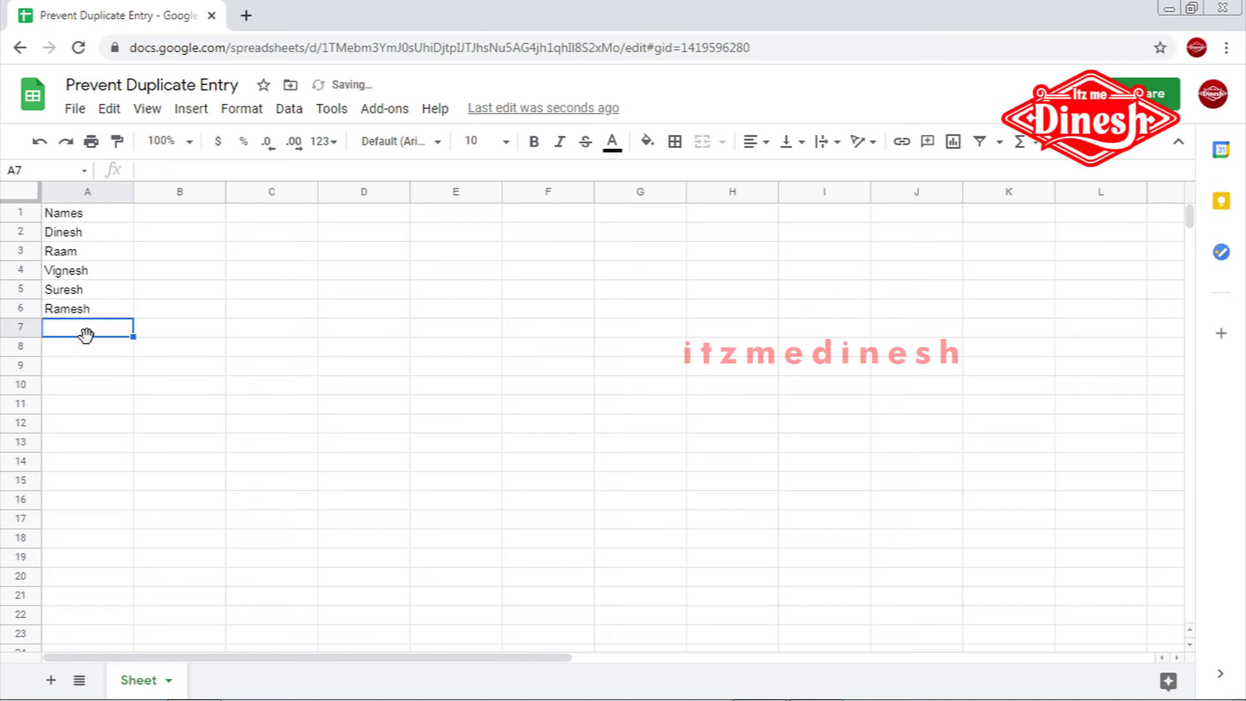
Step: Submit Raam in A7, dismiss the duplicate warning, and inspect the validation note
text(Raam)
key(Return)
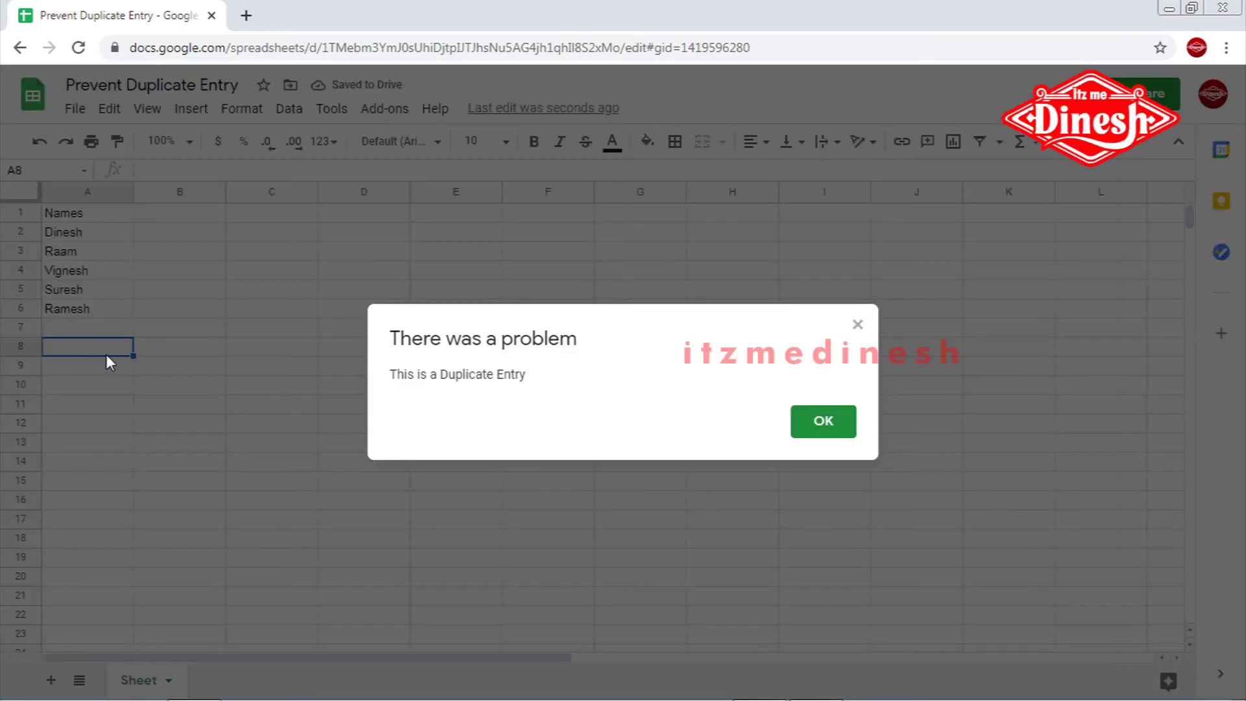
drag(403, 376, 734, 403)
click(823, 421)
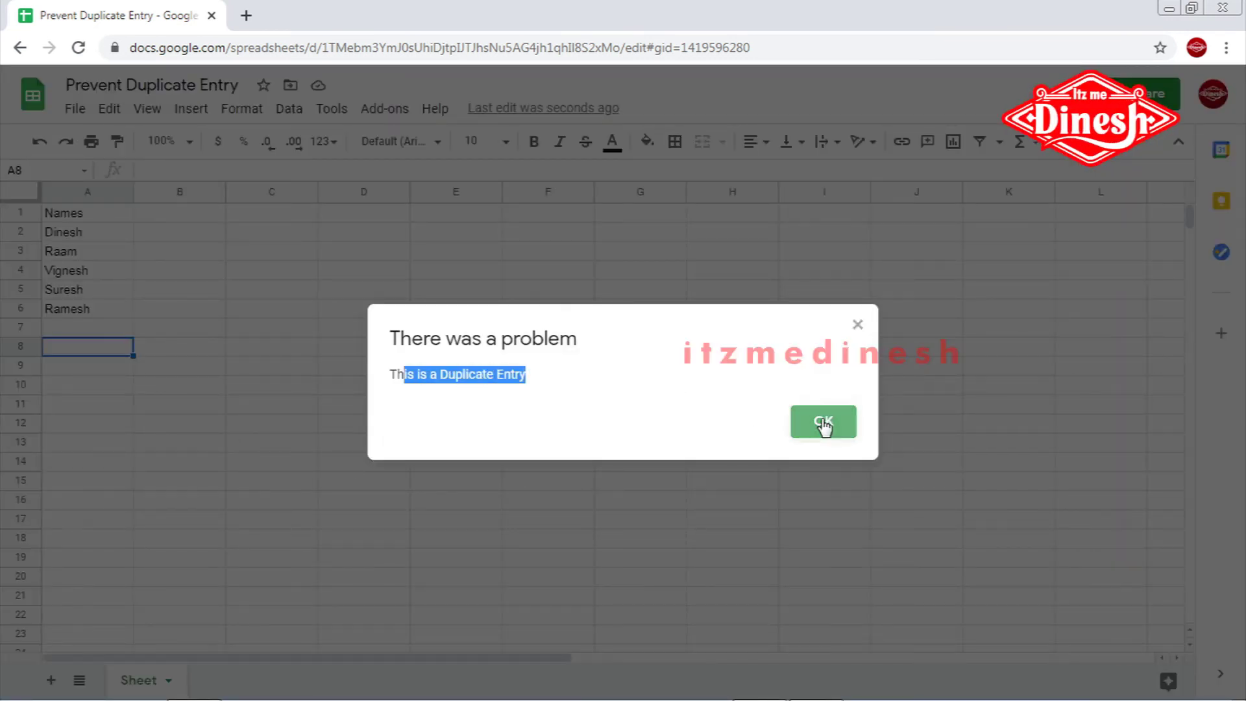
mouse_move(87, 346)
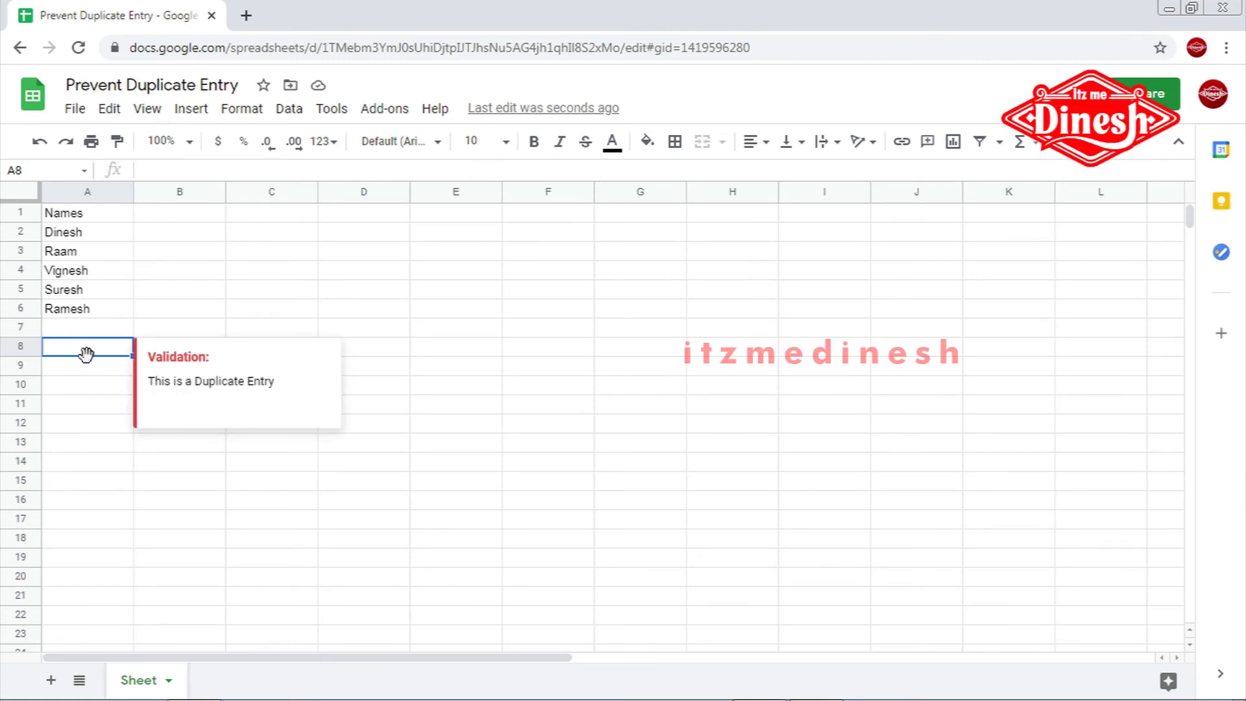
click(80, 392)
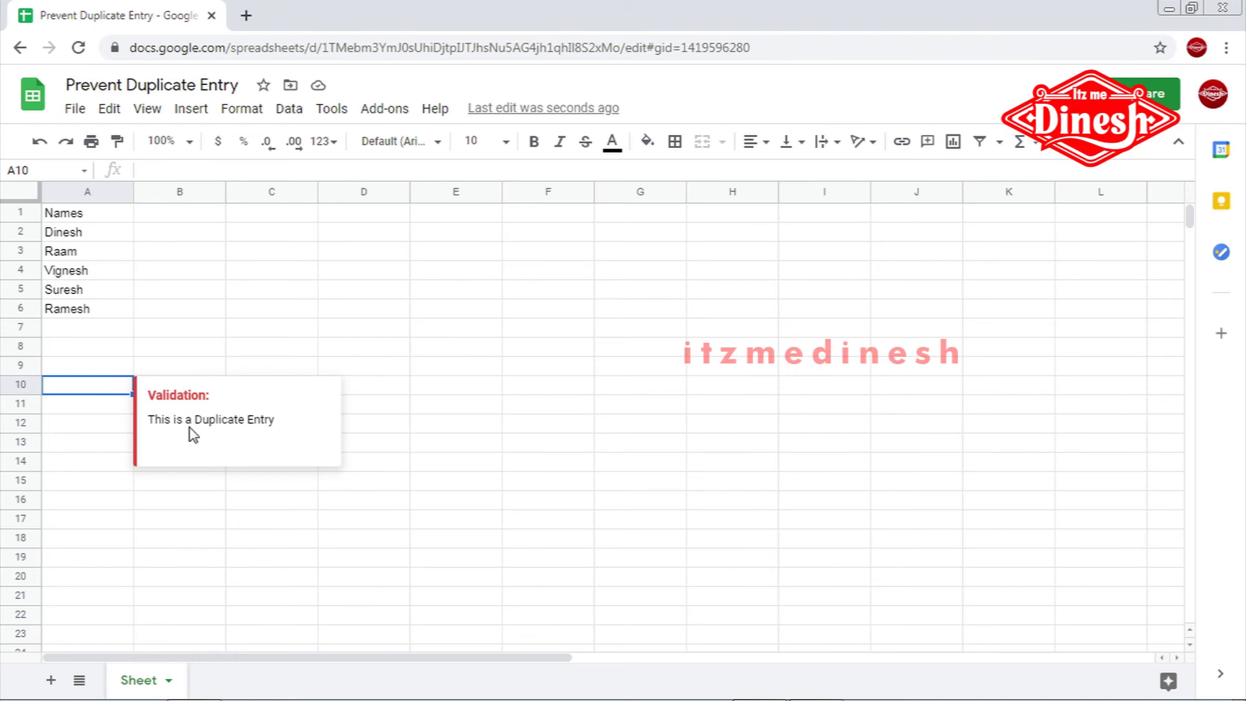
drag(196, 421, 331, 429)
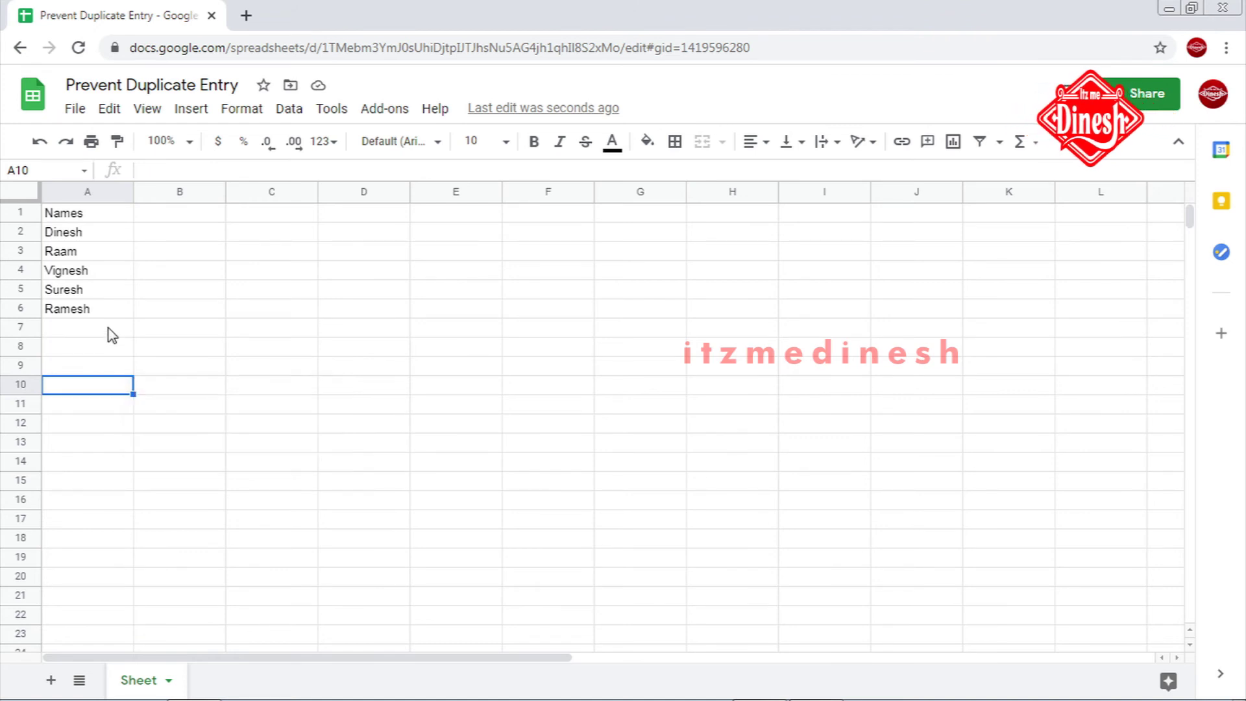
drag(108, 328, 105, 523)
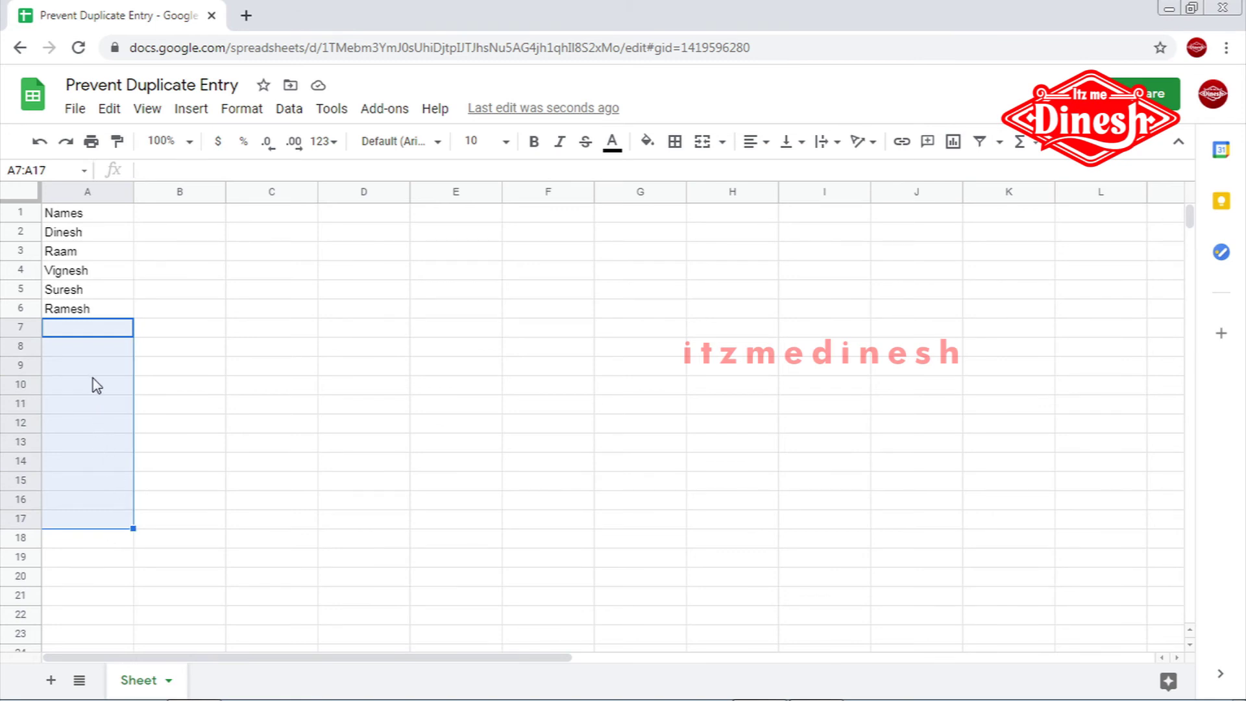
click(95, 330)
mouse_move(87, 327)
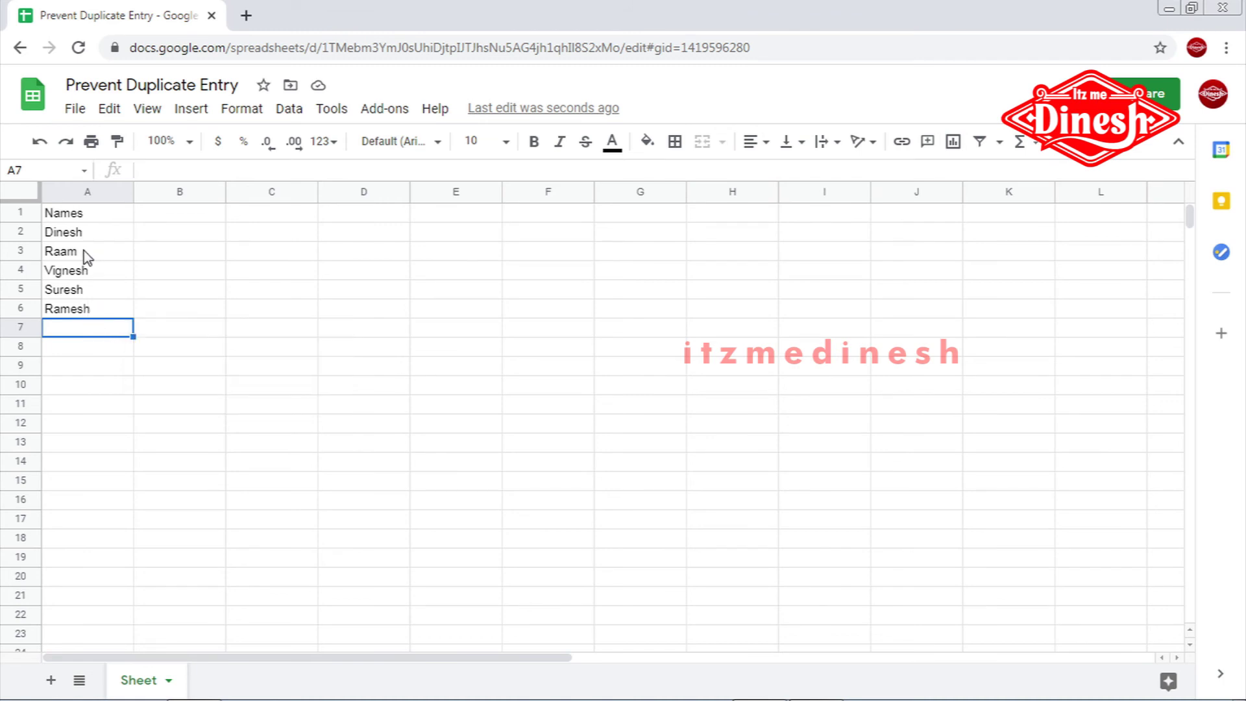
drag(83, 231, 79, 337)
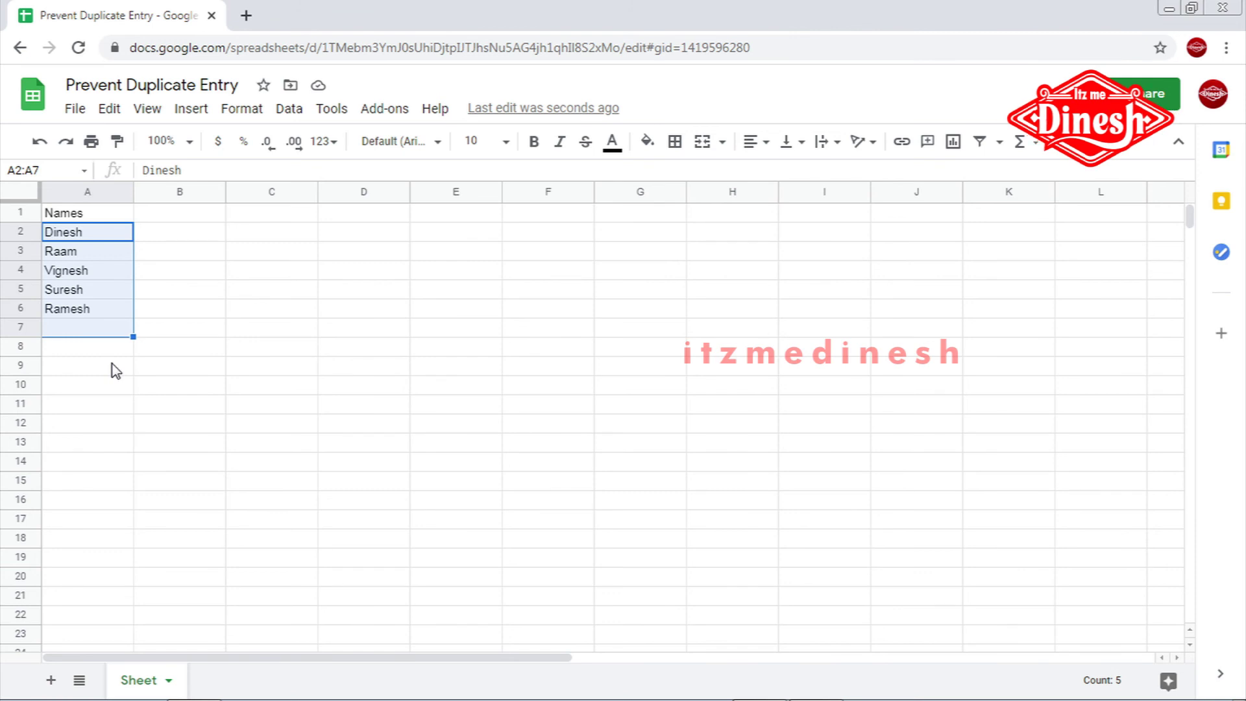
click(97, 329)
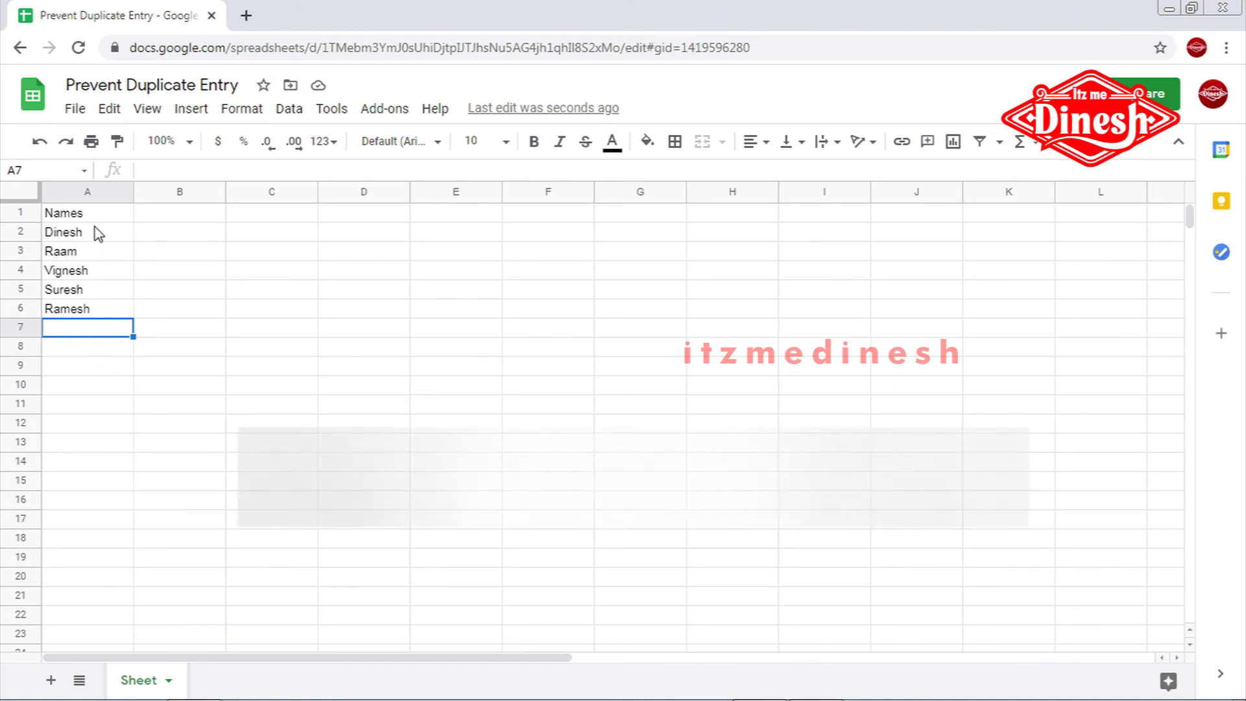
drag(95, 229, 96, 337)
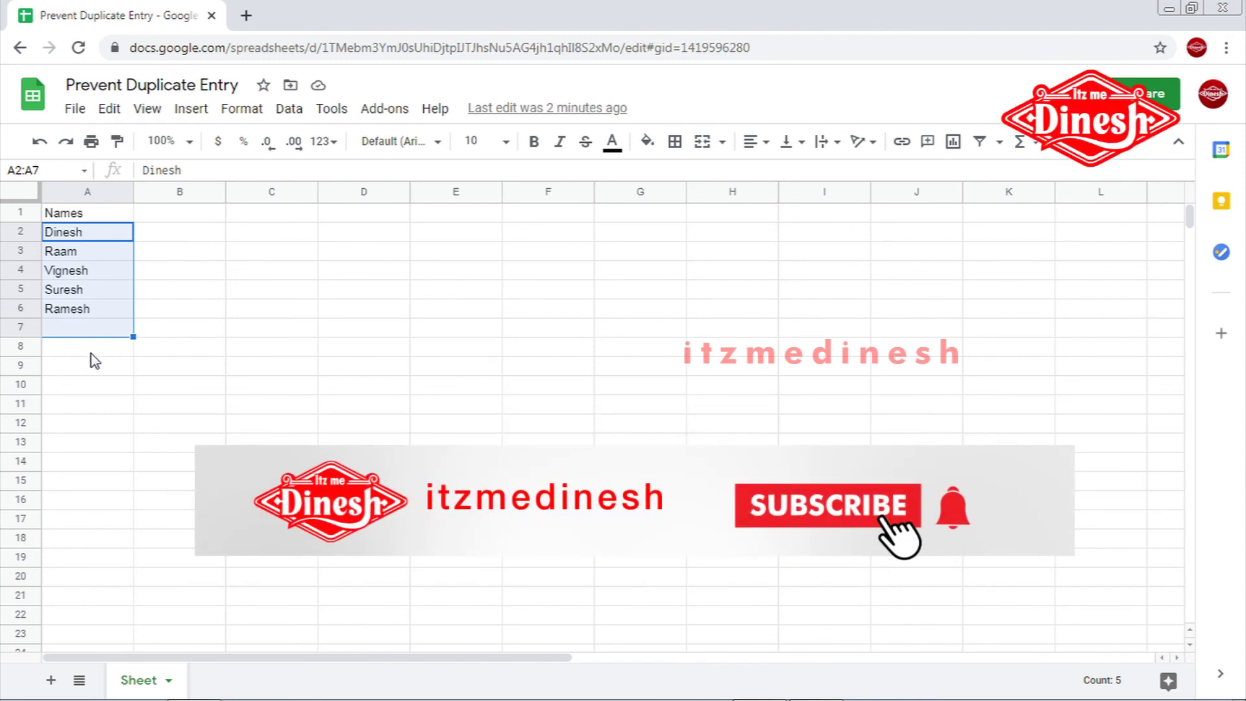
click(77, 333)
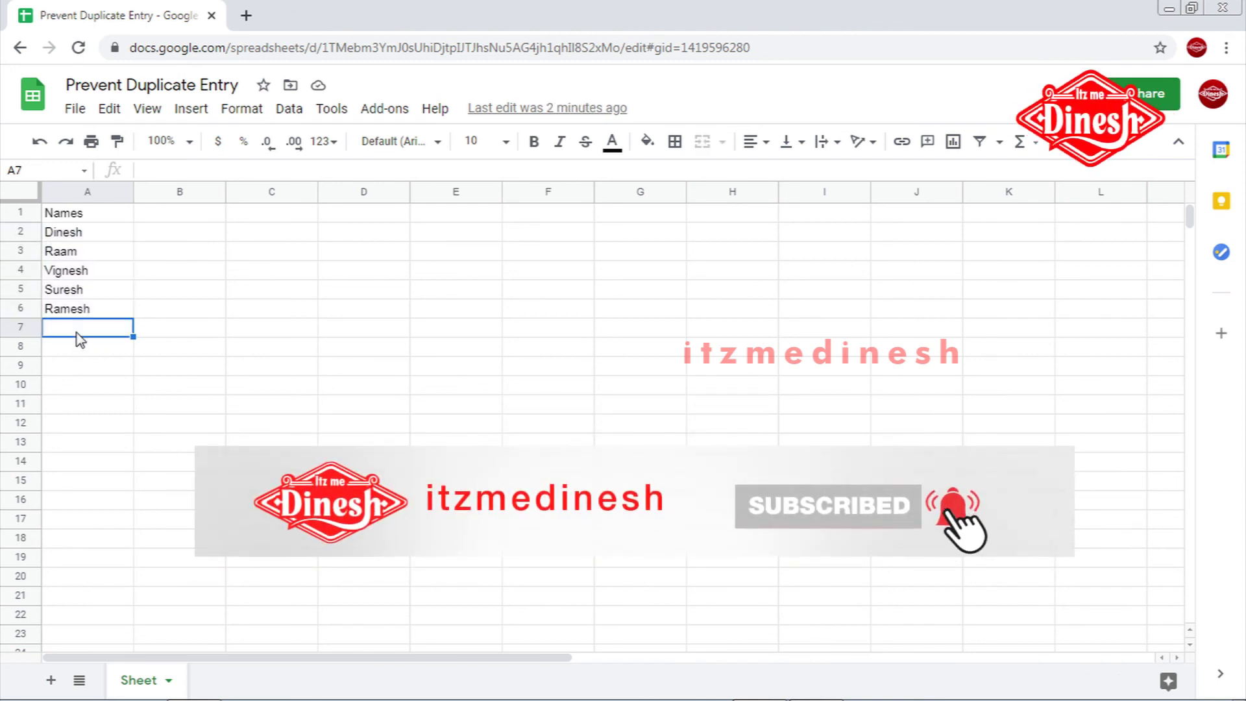